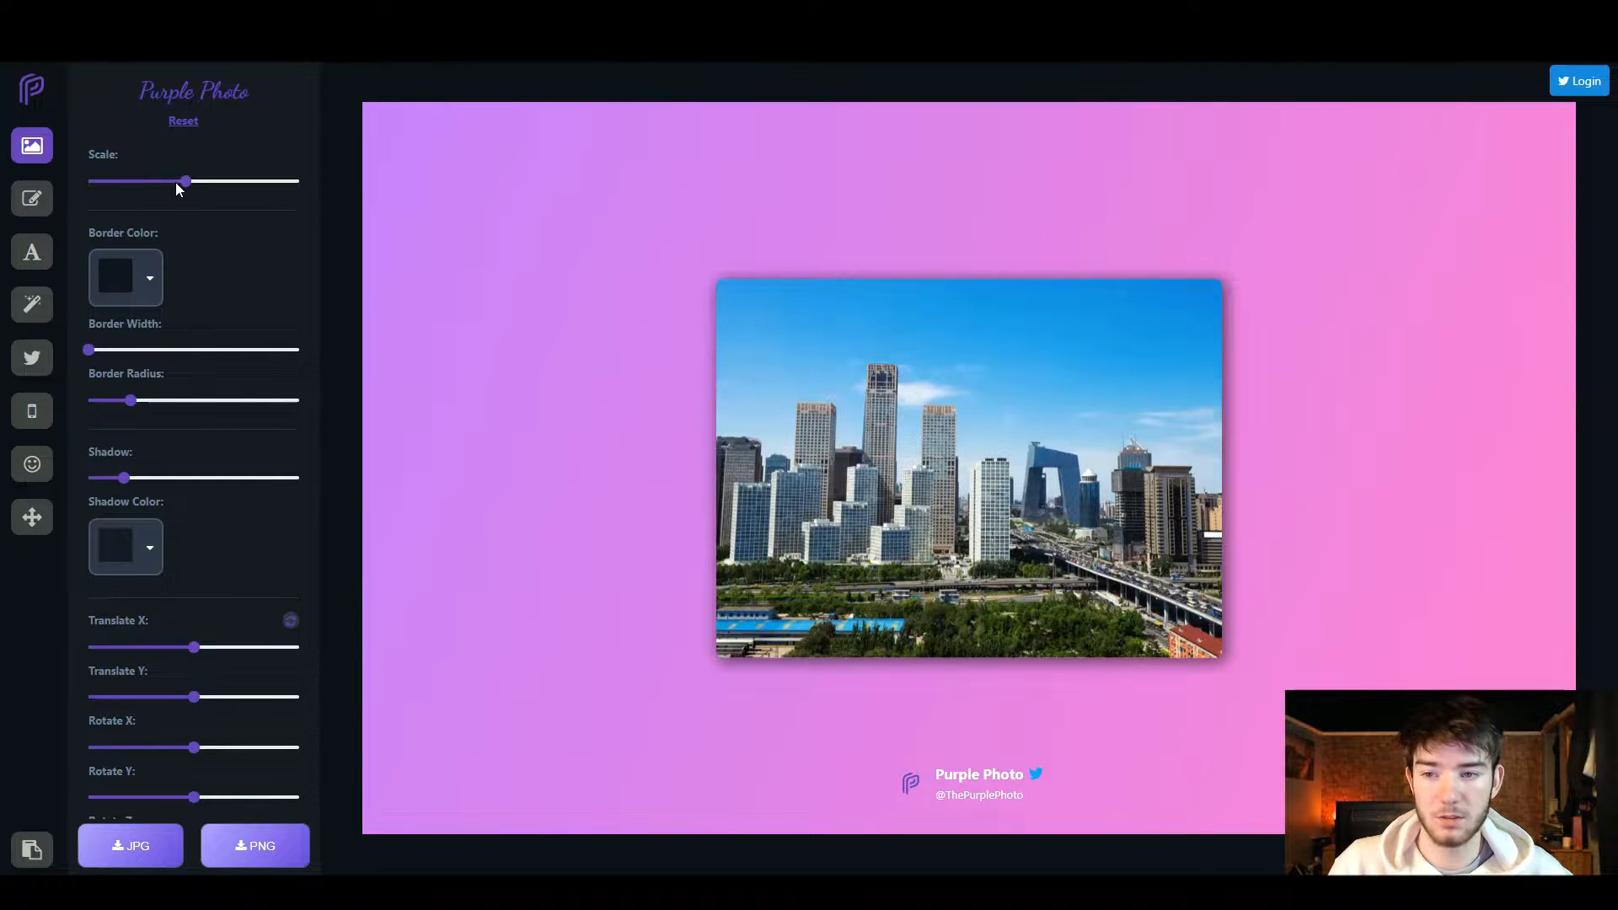
Enlarge the photo and give it a light, semi-transparent border of medium-low width with the maximum corner radius
{"action": "left_click_drag", "start_coordinate": [175, 182], "coordinate": [252, 199]}
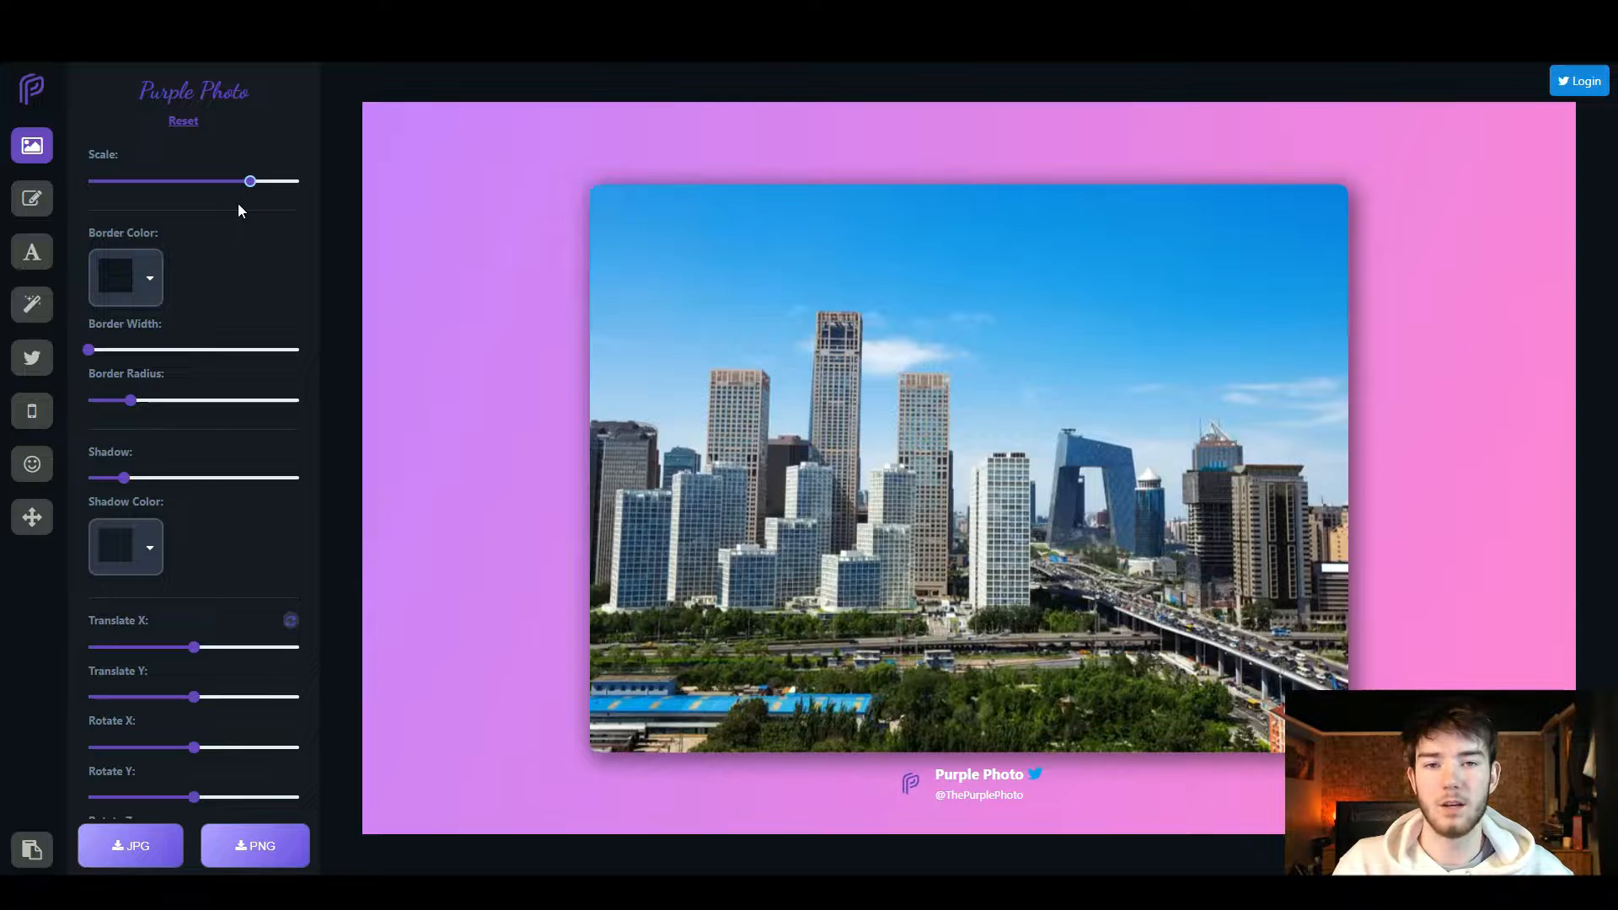
{"action": "left_click", "coordinate": [153, 279]}
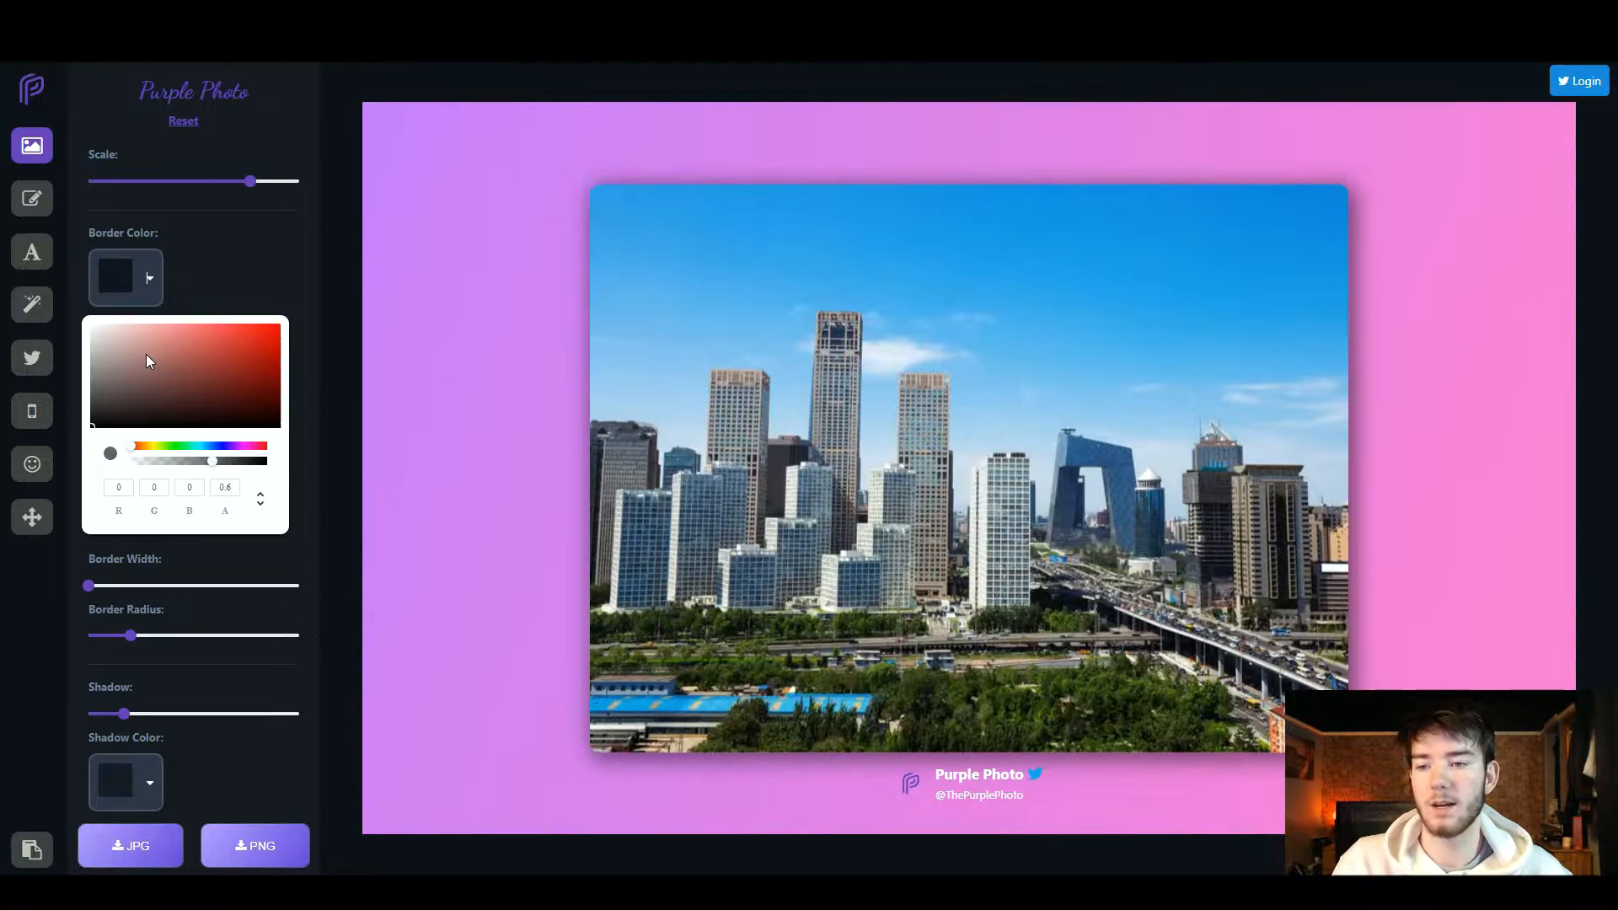
{"action": "left_click_drag", "start_coordinate": [145, 360], "coordinate": [94, 334]}
{"action": "left_click", "coordinate": [78, 312]}
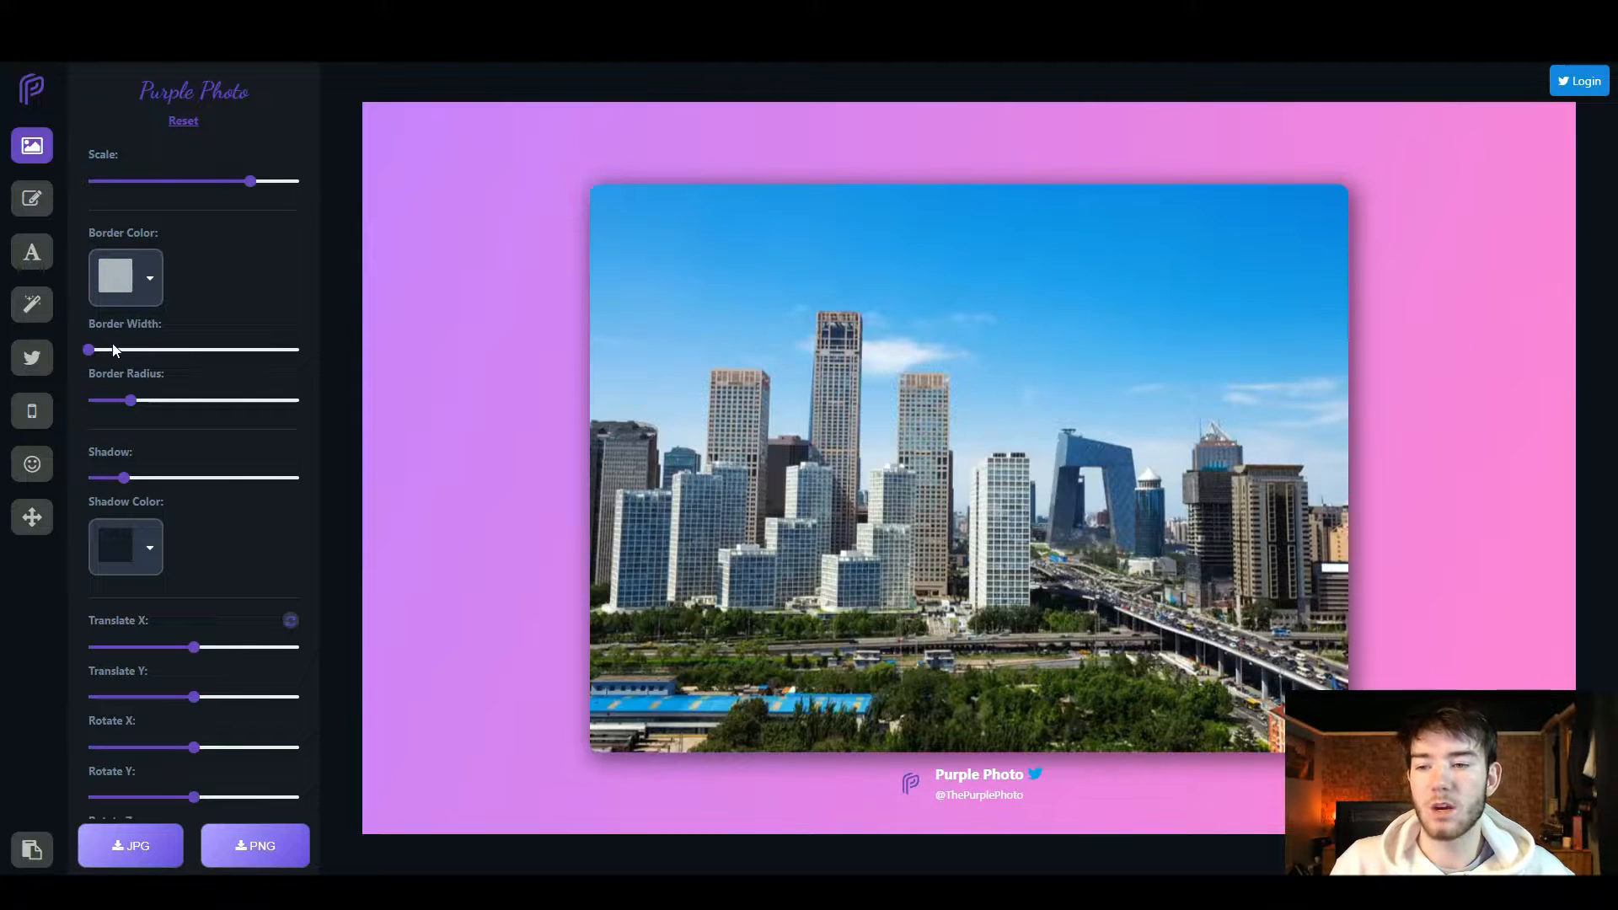
{"action": "left_click_drag", "start_coordinate": [89, 349], "coordinate": [163, 349]}
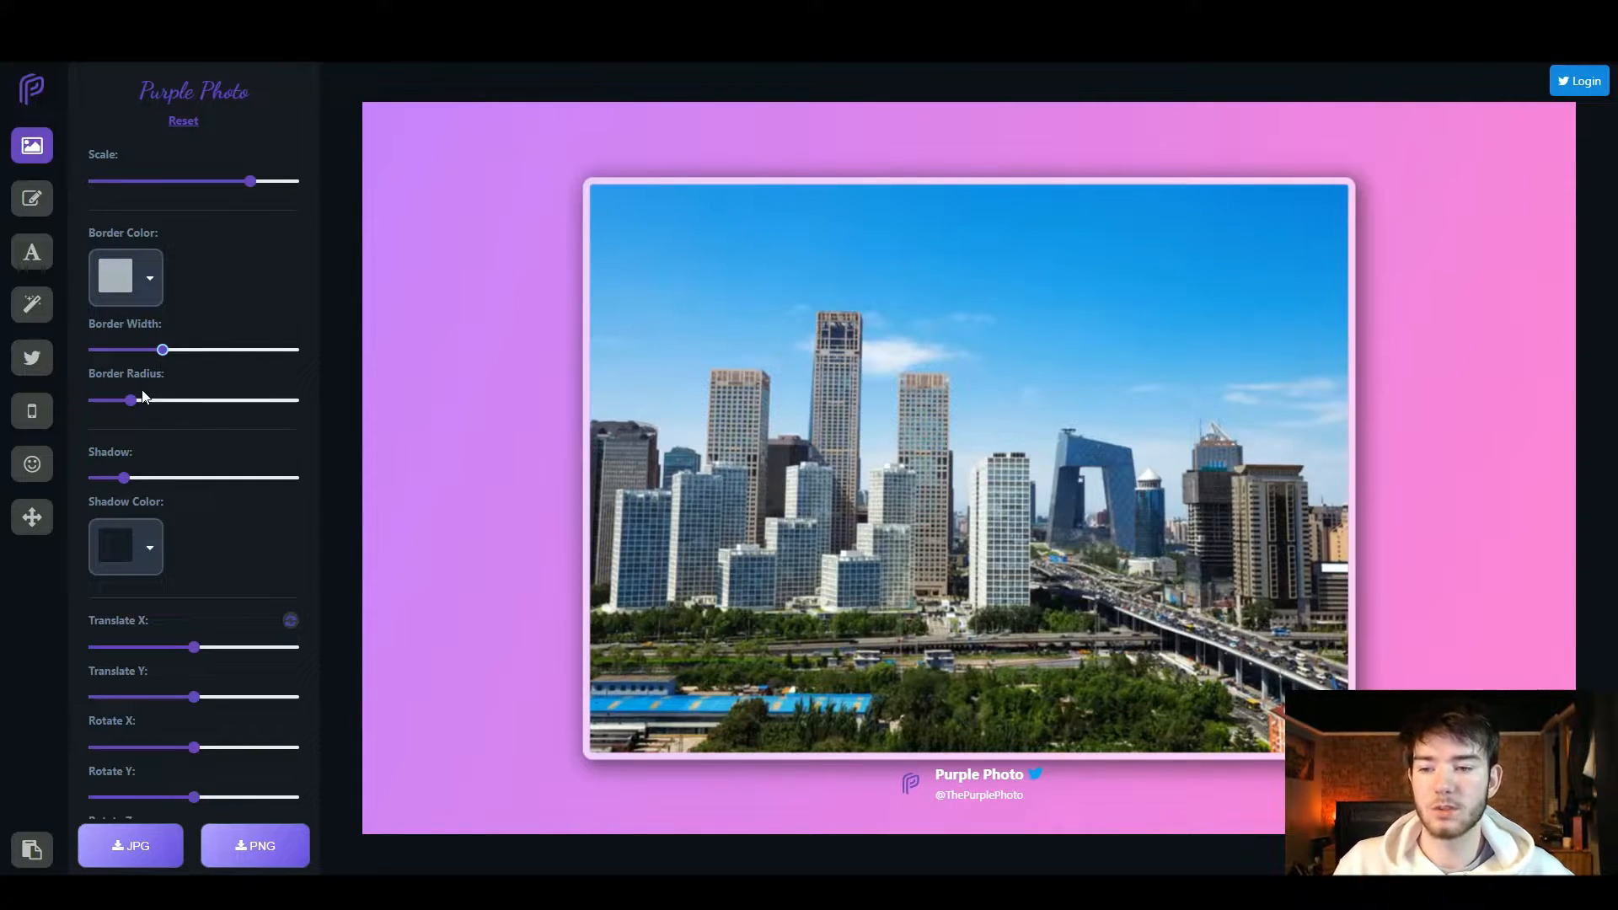
{"action": "left_click_drag", "start_coordinate": [131, 400], "coordinate": [314, 408]}
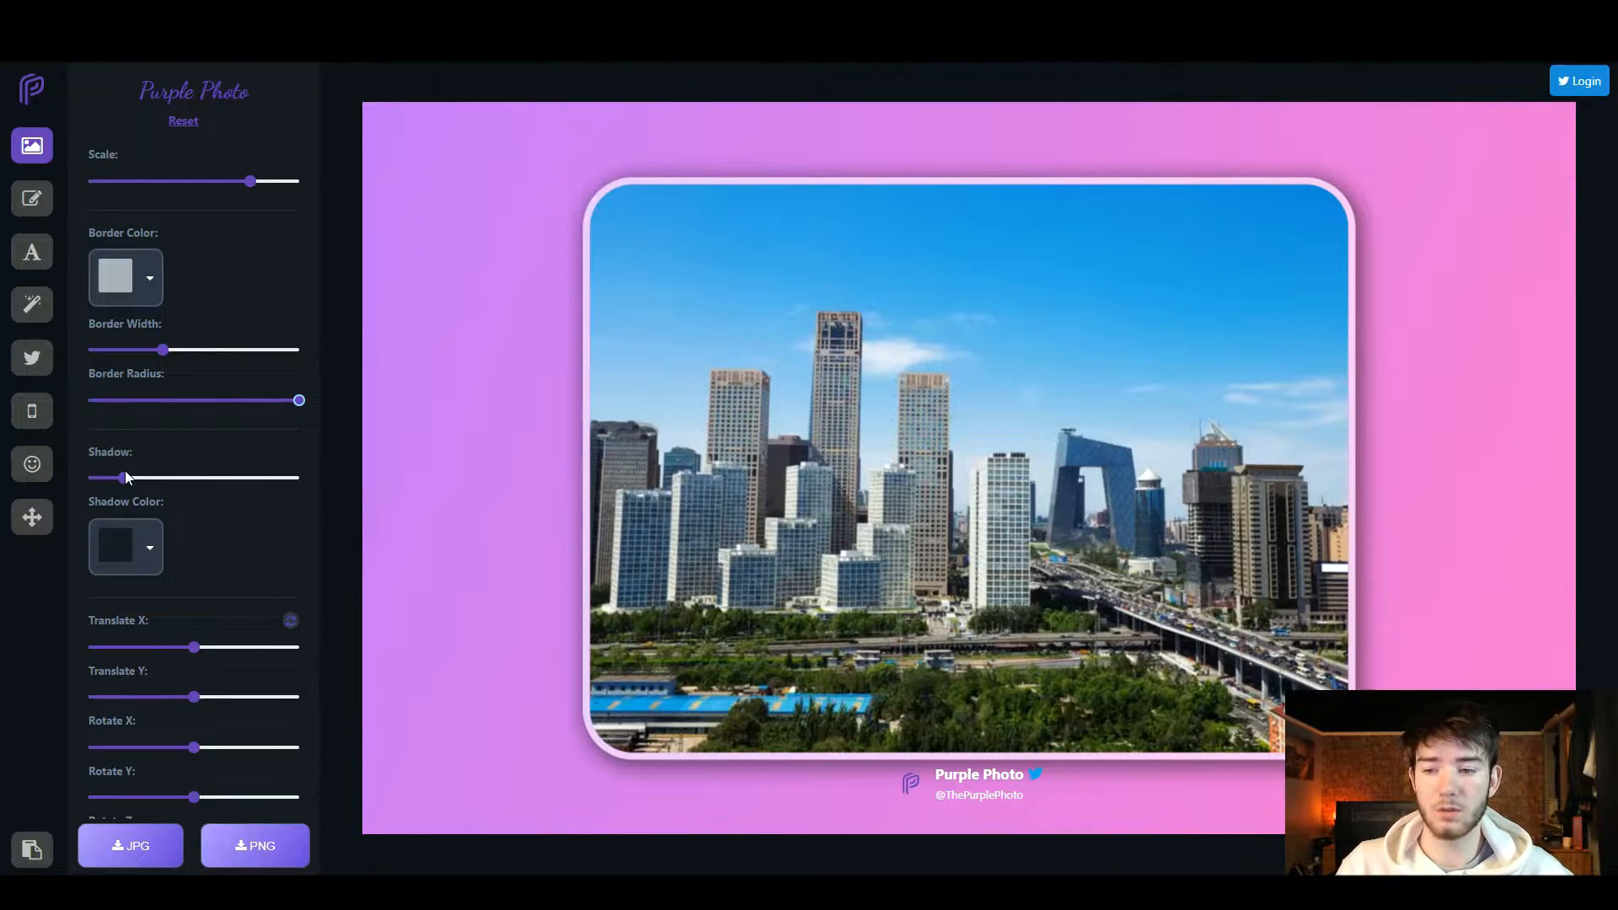
Remove the photo's shadow completely and shift the photo slightly left on the canvas
{"action": "left_click_drag", "start_coordinate": [124, 478], "coordinate": [187, 484]}
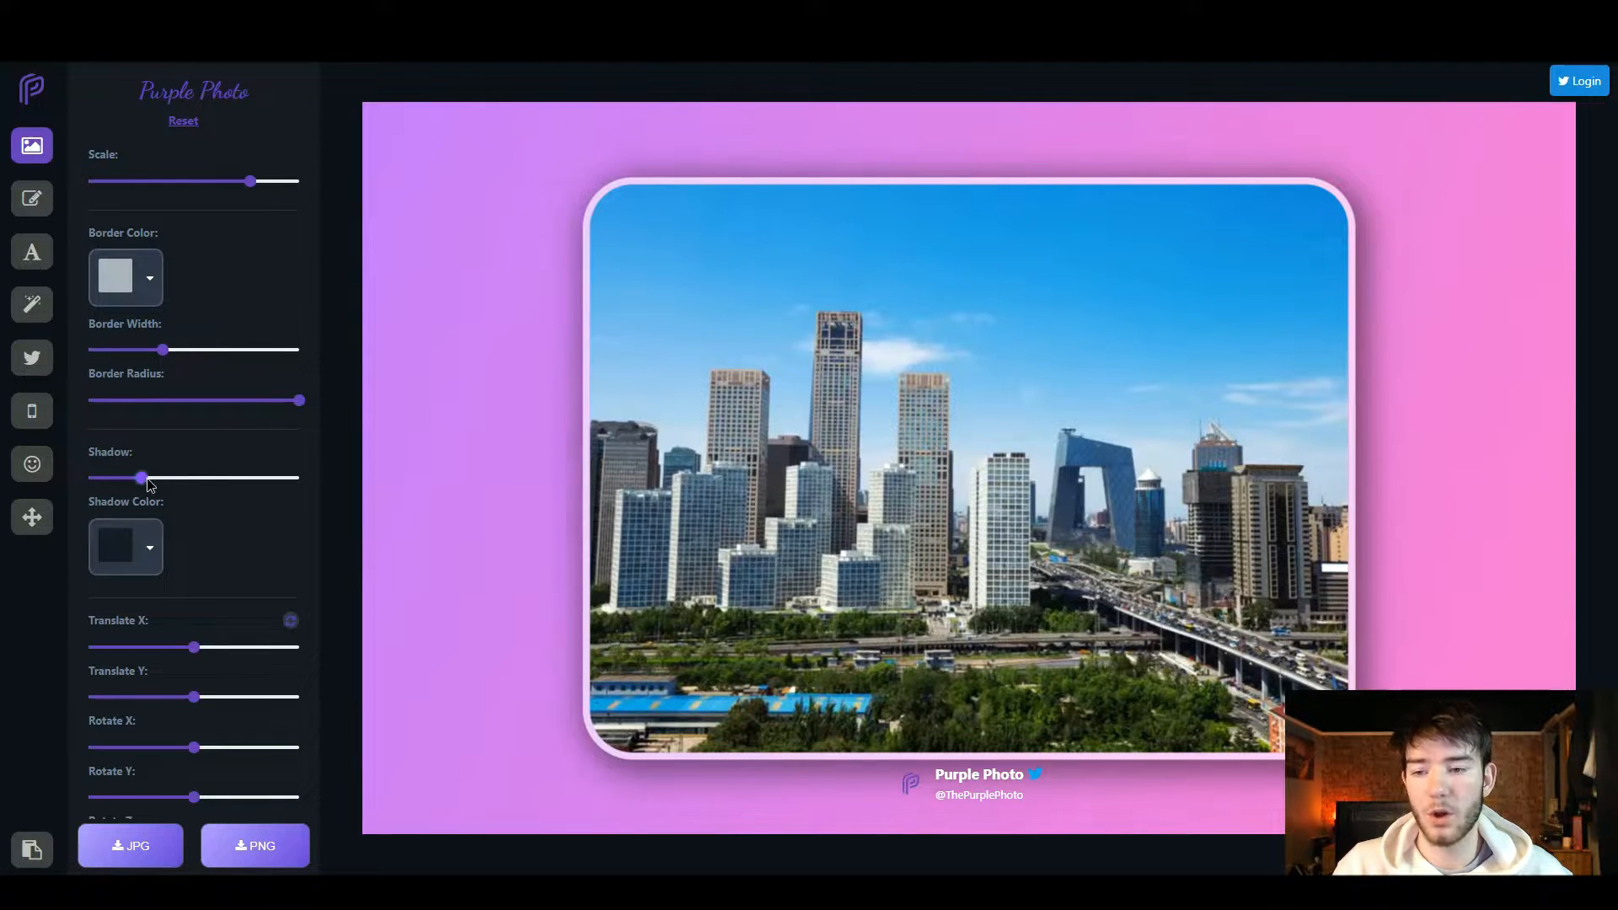
{"action": "left_click_drag", "start_coordinate": [179, 480], "coordinate": [89, 477]}
{"action": "scroll", "coordinate": [202, 447], "scroll_direction": "down", "scroll_amount": 2}
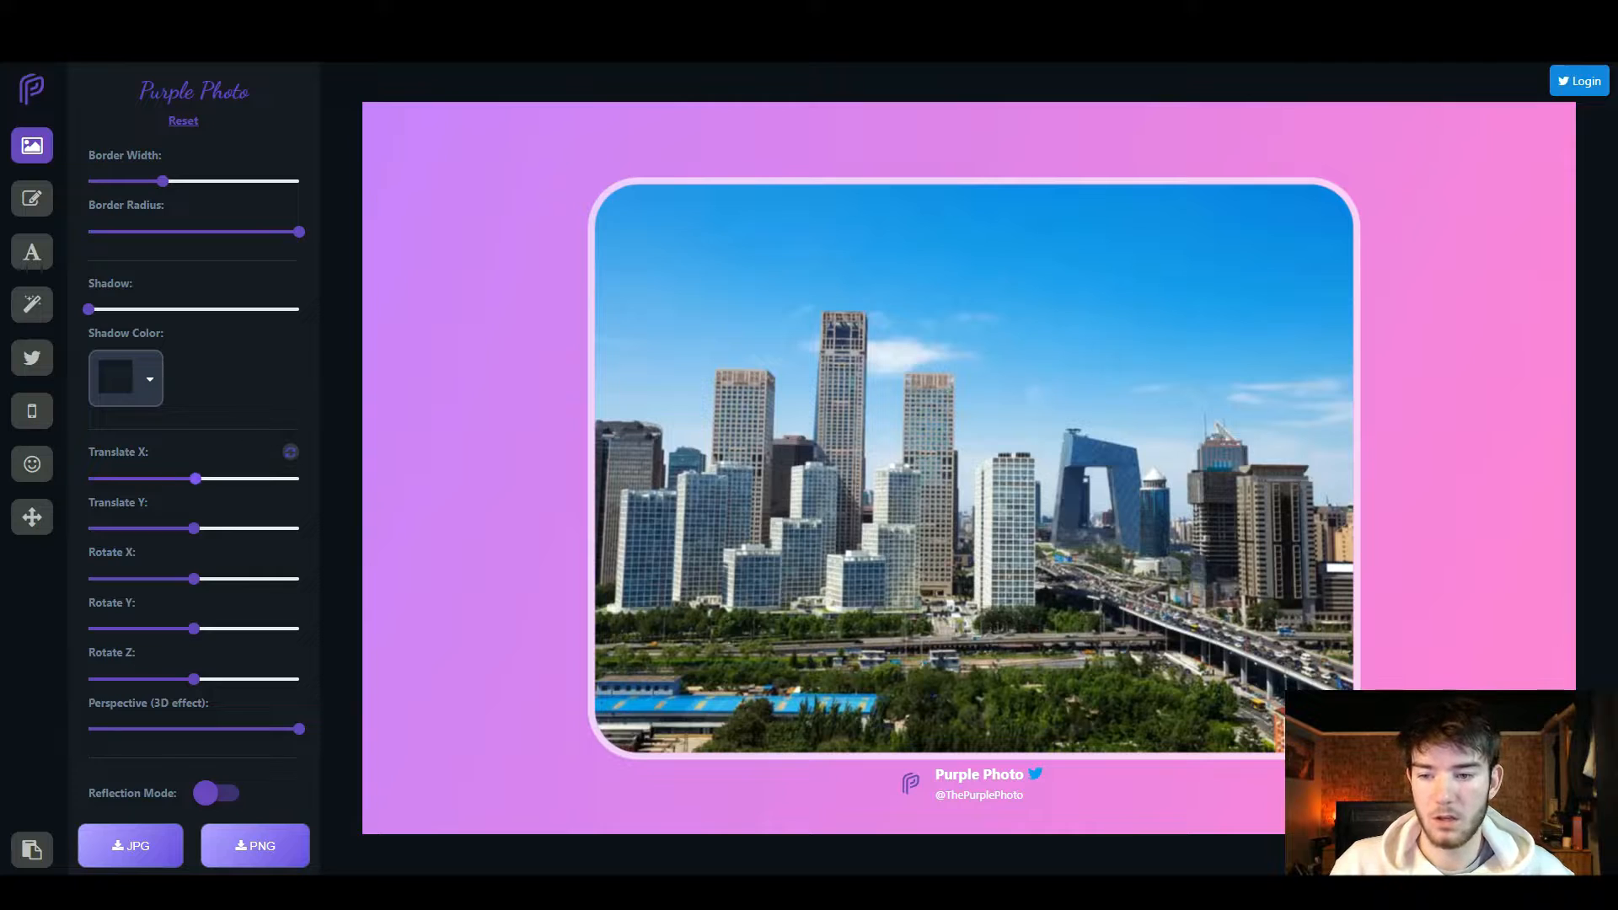
{"action": "left_click_drag", "start_coordinate": [196, 478], "coordinate": [193, 679]}
{"action": "scroll", "coordinate": [285, 383], "scroll_direction": "down", "scroll_amount": 1}
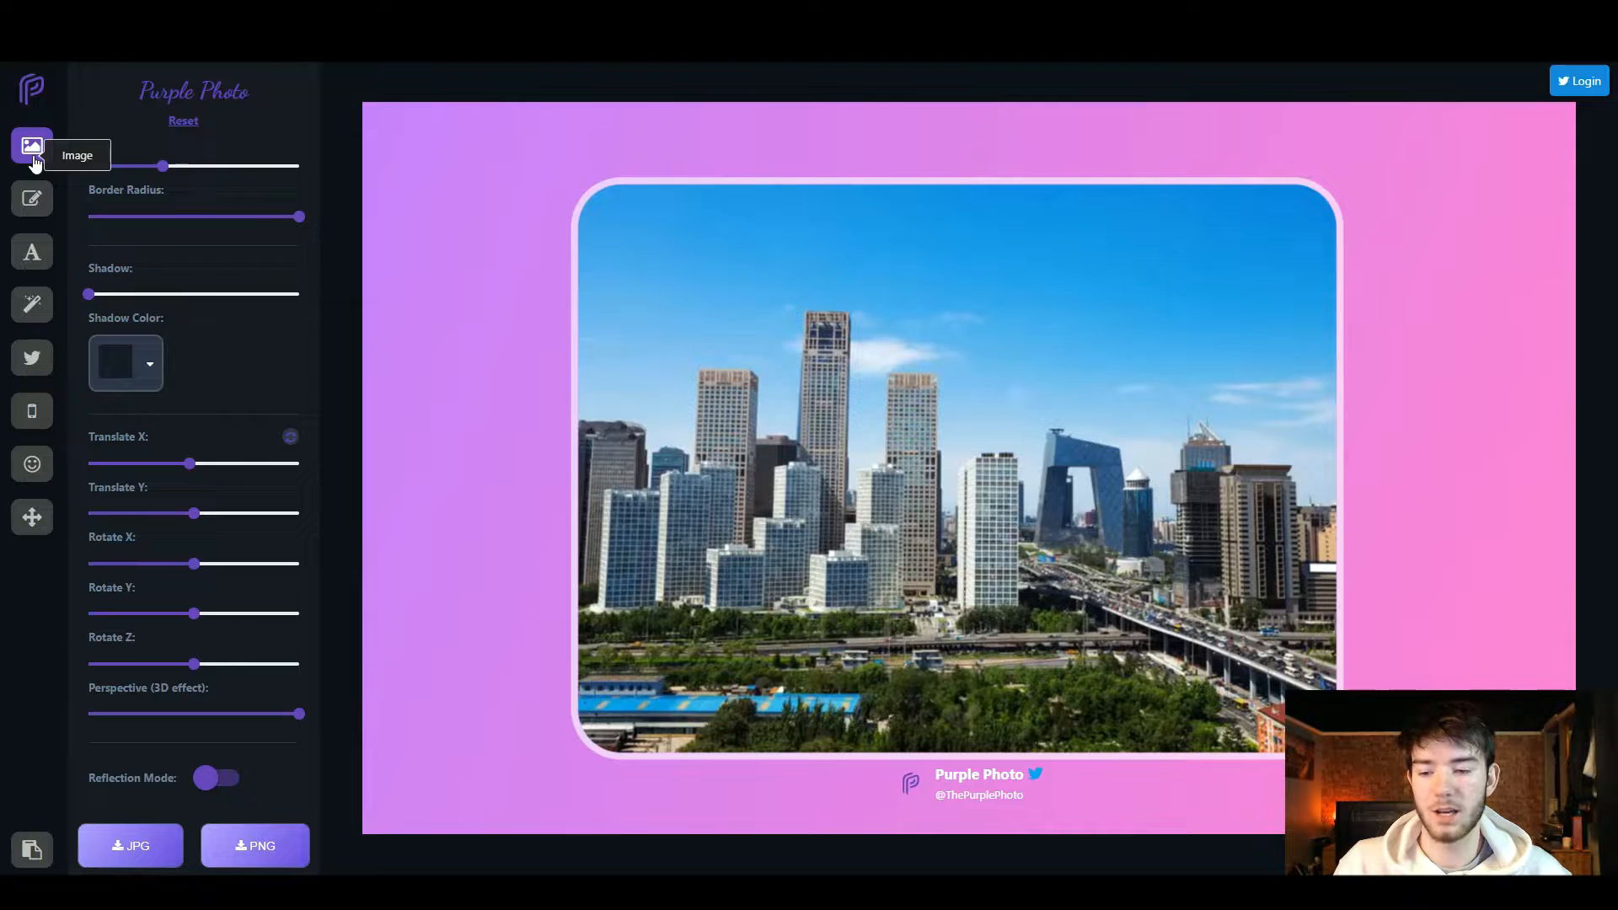
Check the Solid and Image background types and return to the Gradient type
{"action": "left_click", "coordinate": [32, 198]}
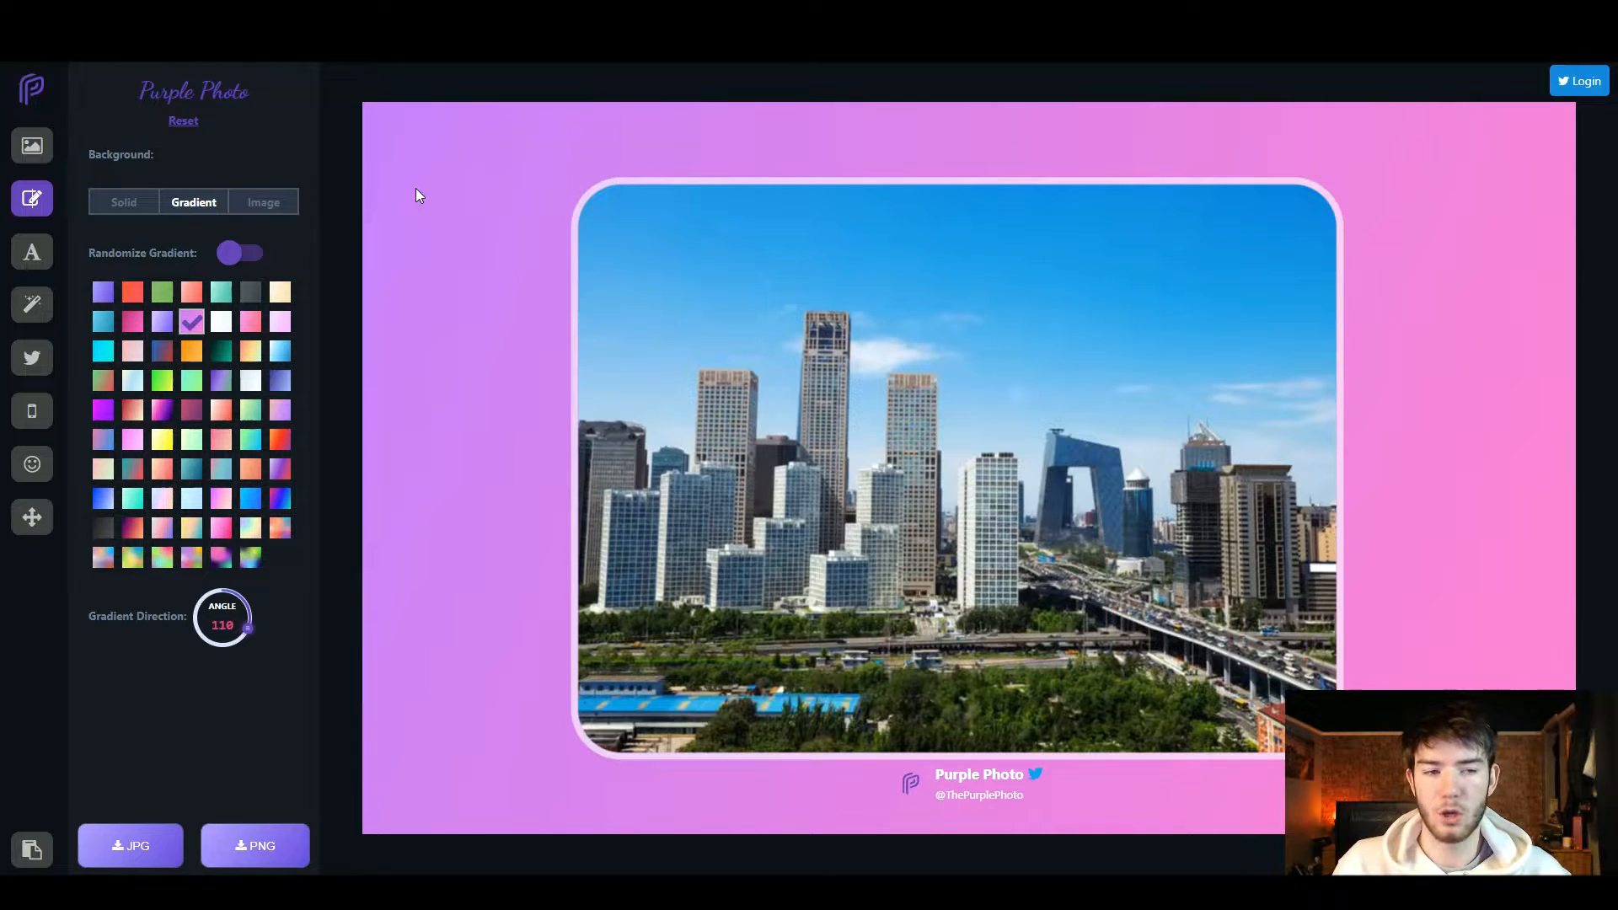
{"action": "left_click", "coordinate": [139, 211]}
{"action": "left_click", "coordinate": [193, 210]}
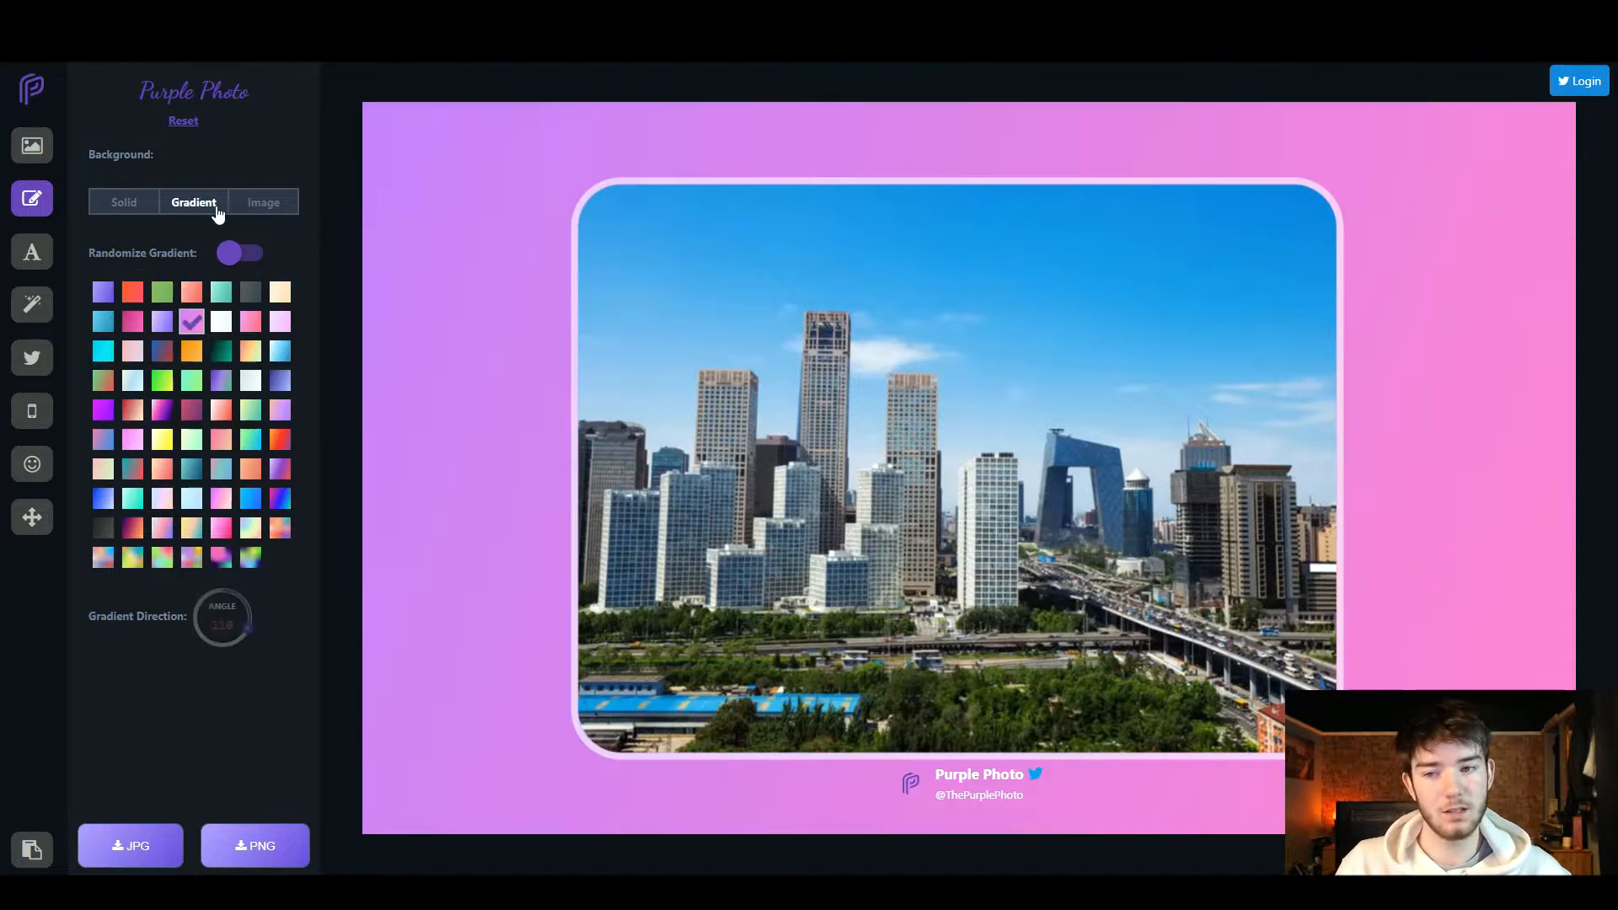
{"action": "left_click", "coordinate": [260, 208]}
{"action": "left_click", "coordinate": [193, 203]}
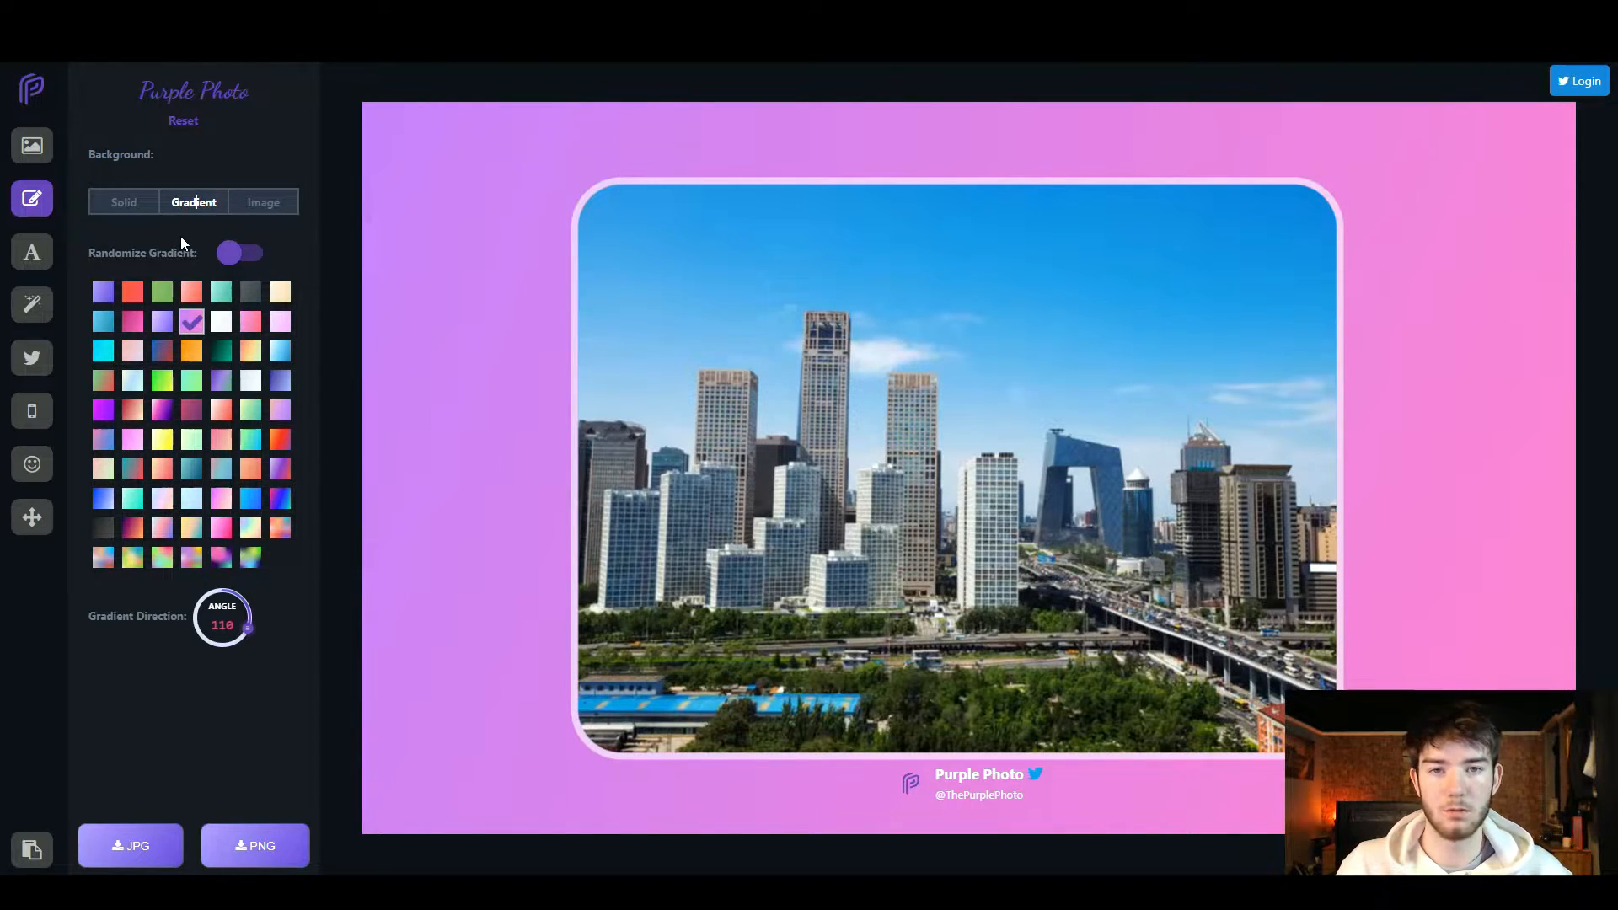
Try several background gradients, settle on the peach-to-purple one, and set the gradient direction to 92
{"action": "left_click", "coordinate": [163, 381]}
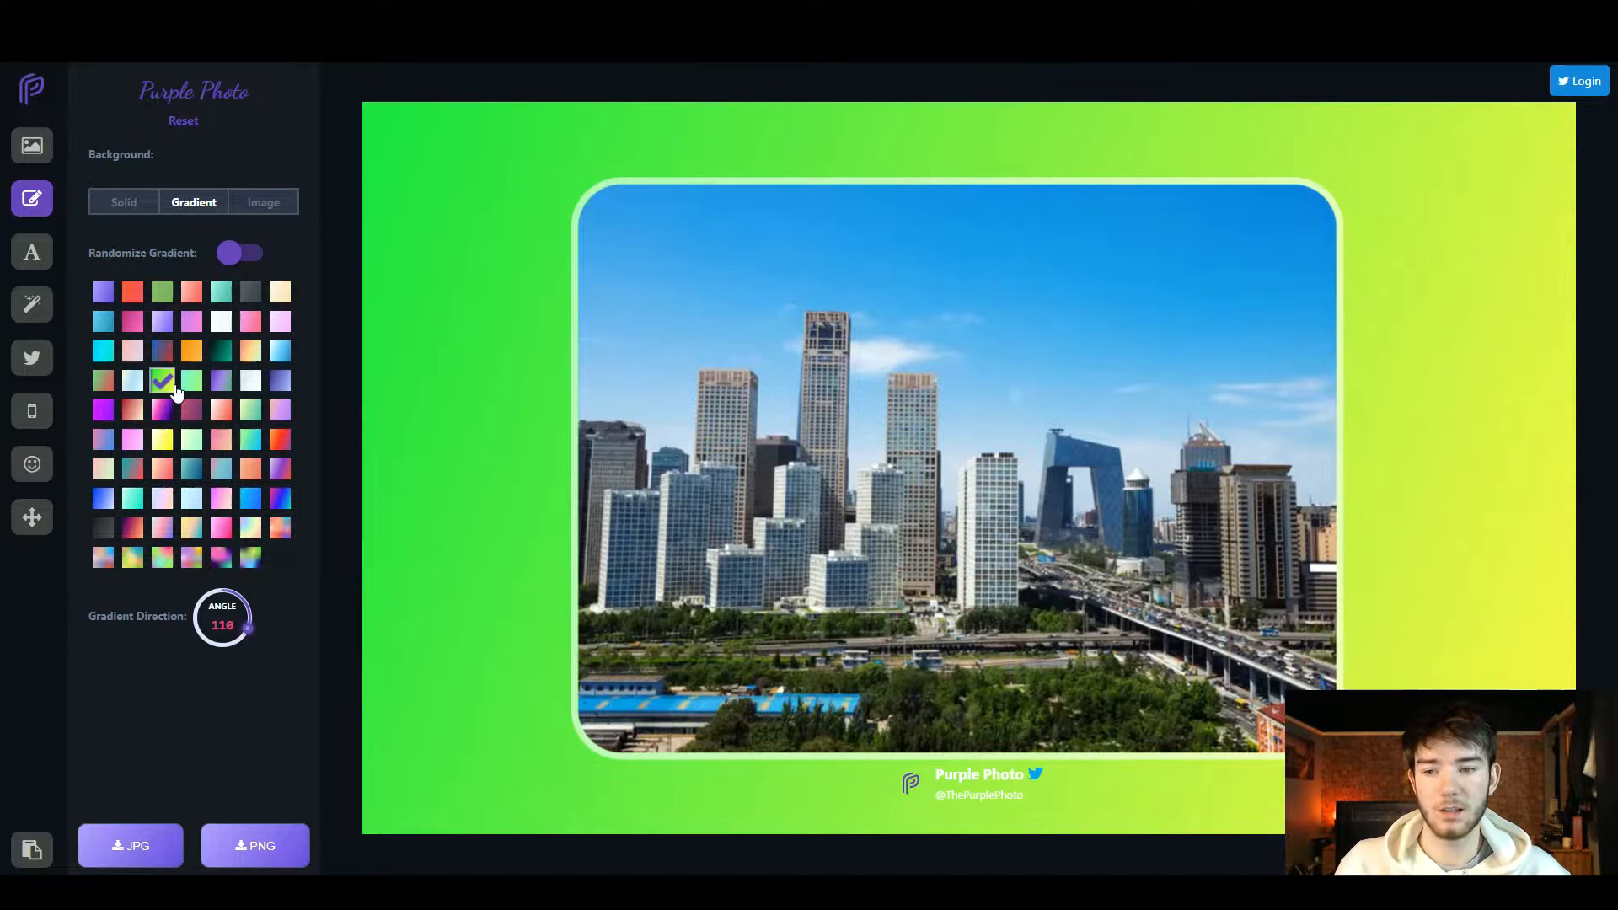
{"action": "left_click", "coordinate": [106, 498]}
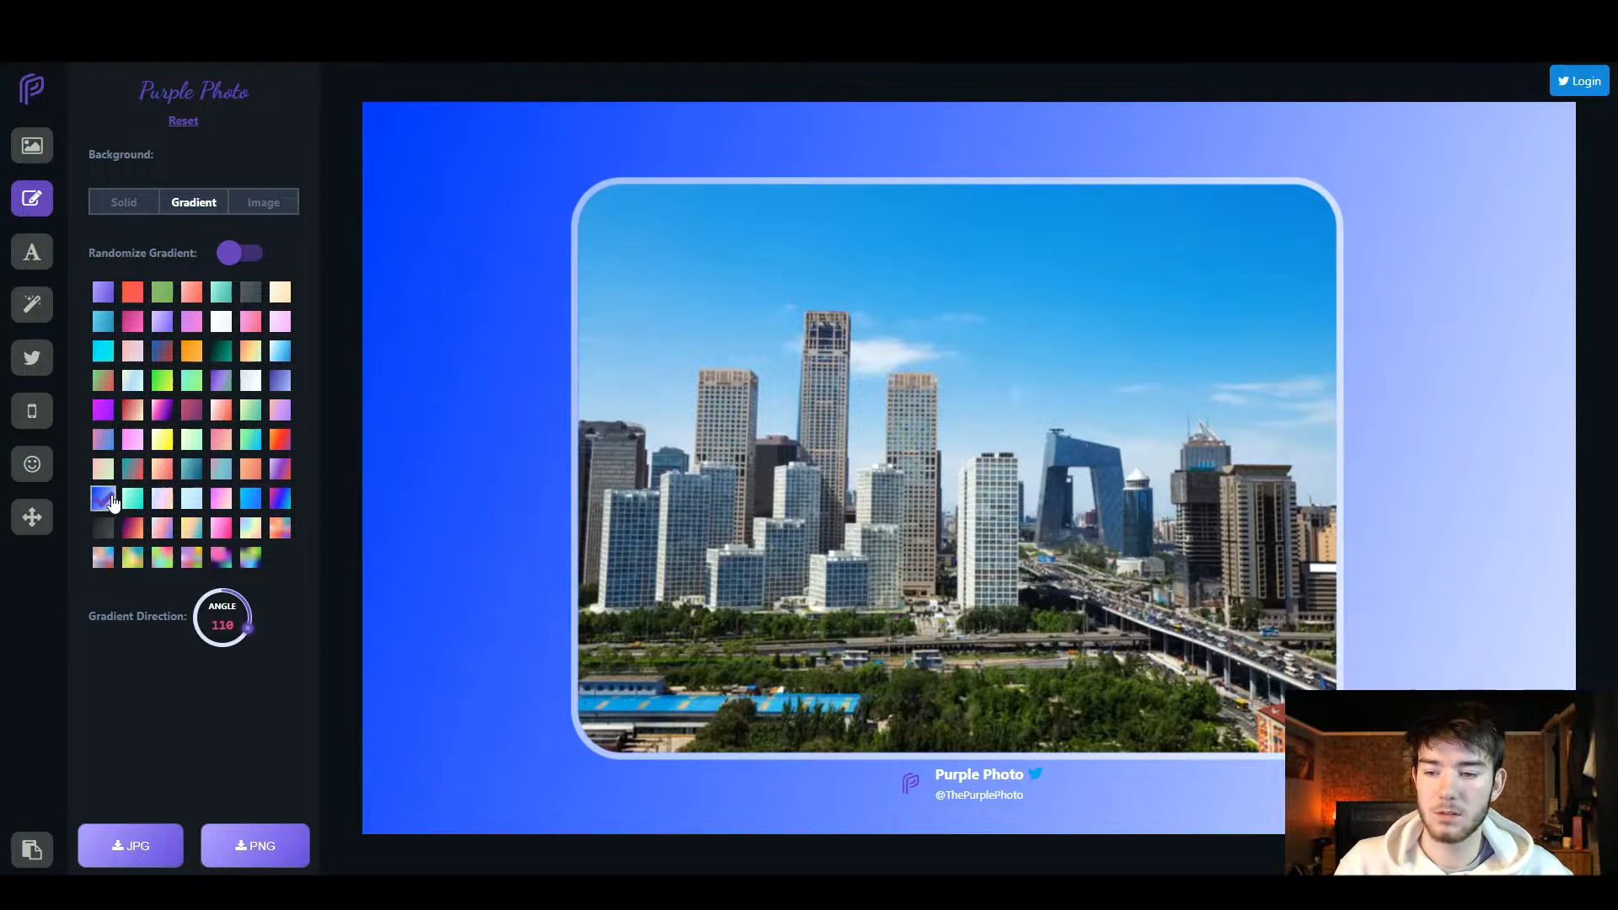
{"action": "left_click", "coordinate": [132, 499]}
{"action": "left_click", "coordinate": [274, 441]}
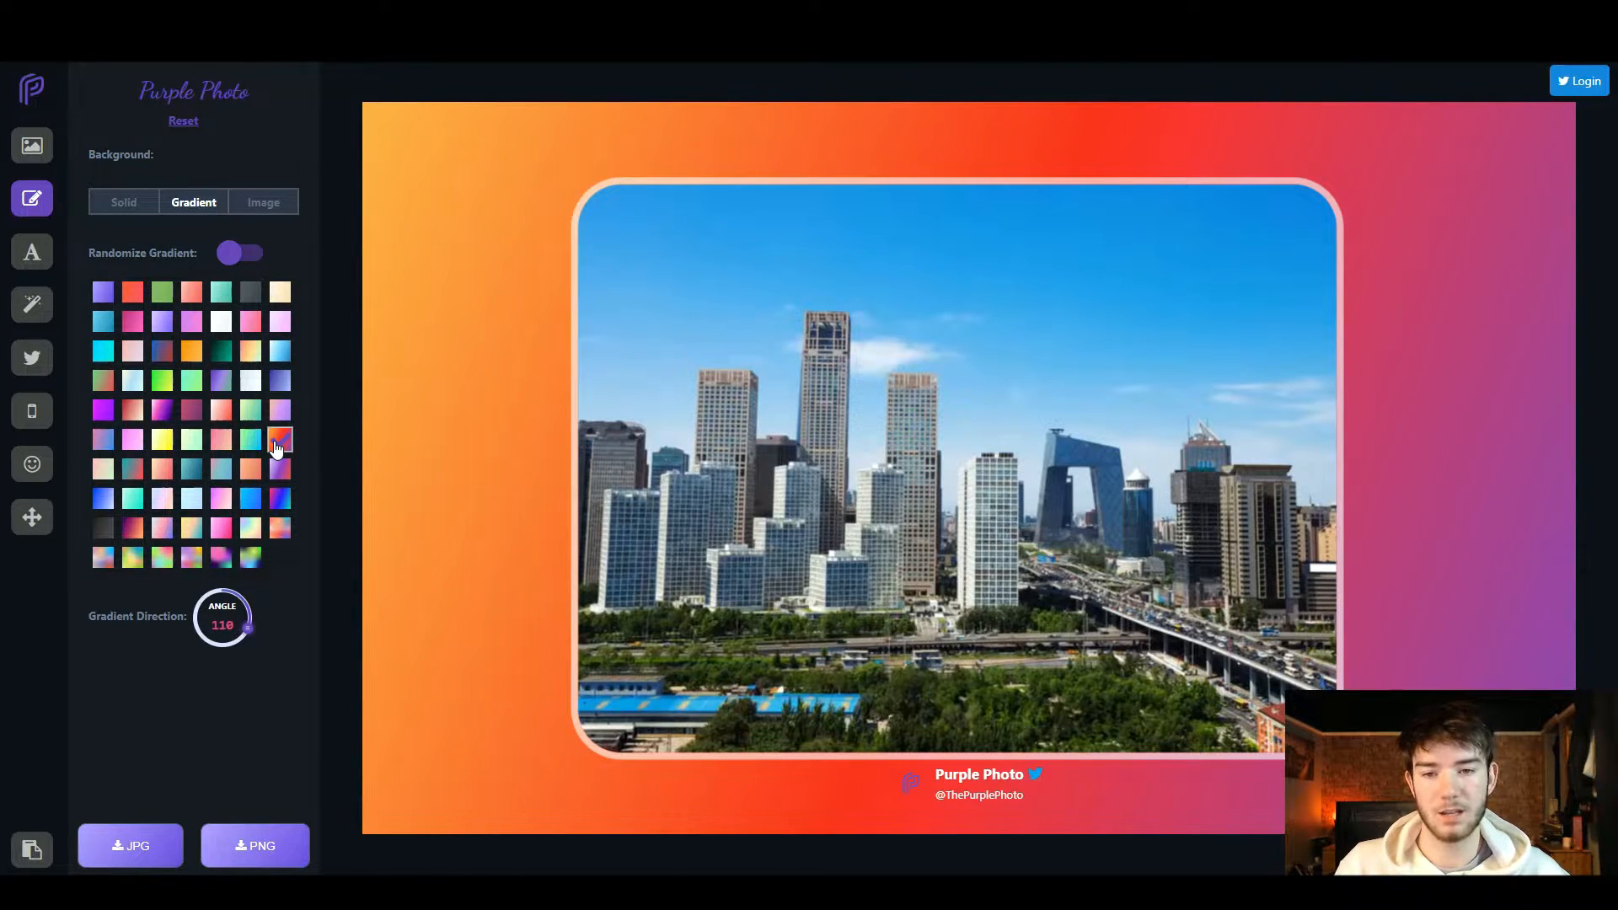
{"action": "left_click", "coordinate": [282, 413]}
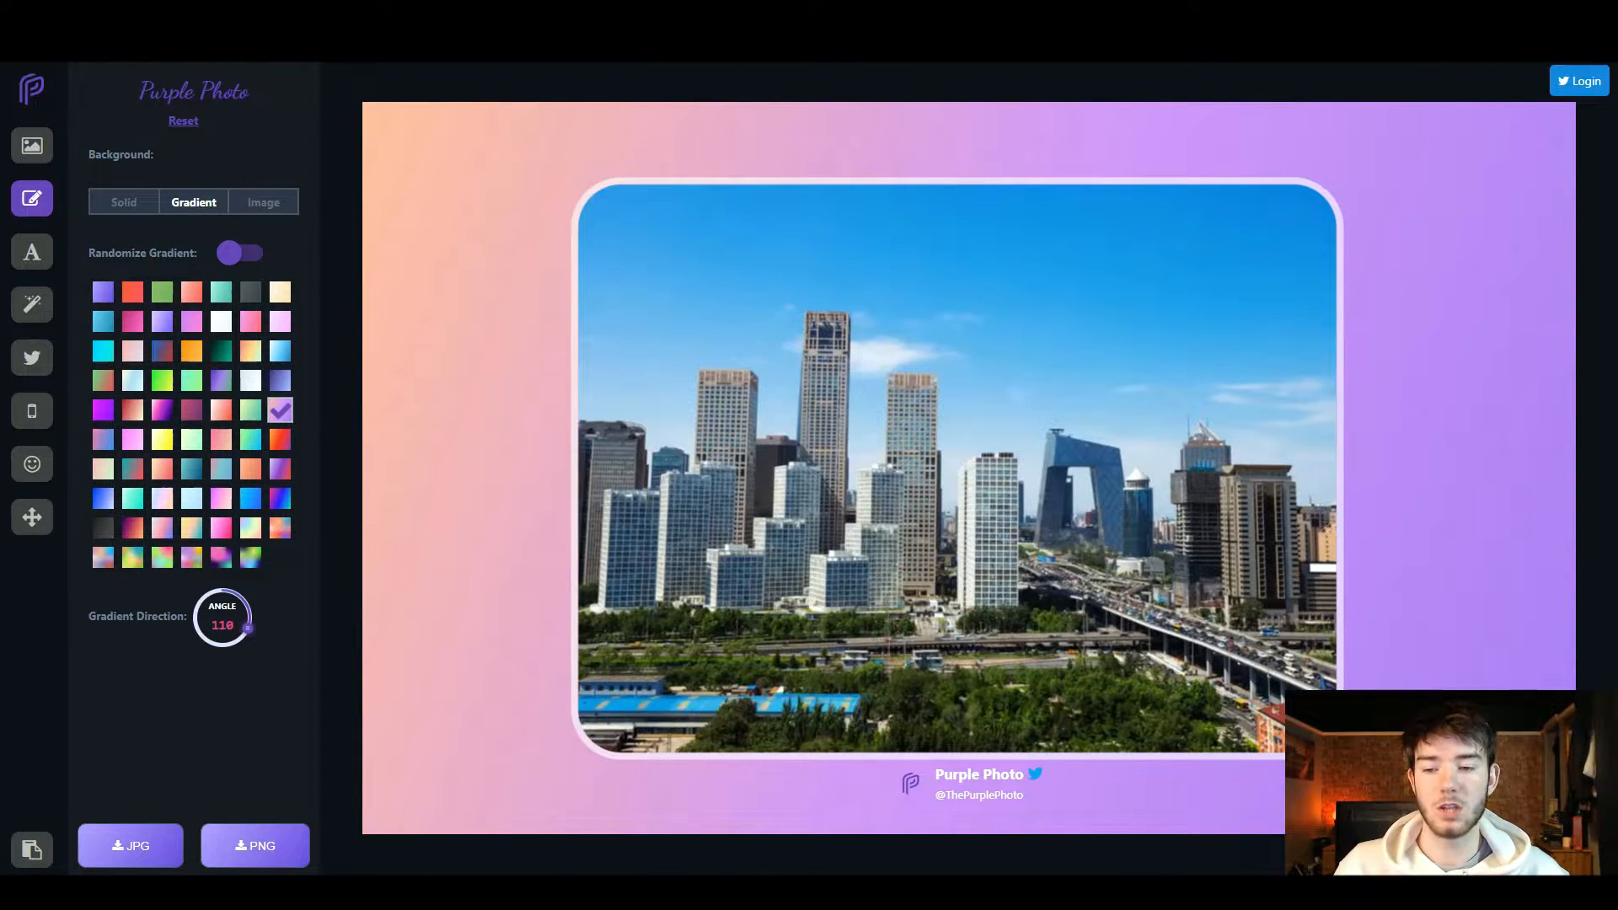
{"action": "mouse_move", "coordinate": [247, 628]}
{"action": "left_mouse_down"}
{"action": "mouse_move", "coordinate": [212, 644]}
{"action": "mouse_move", "coordinate": [270, 653]}
{"action": "mouse_move", "coordinate": [278, 630]}
{"action": "mouse_move", "coordinate": [250, 595]}
{"action": "mouse_move", "coordinate": [250, 620]}
{"action": "left_mouse_up"}
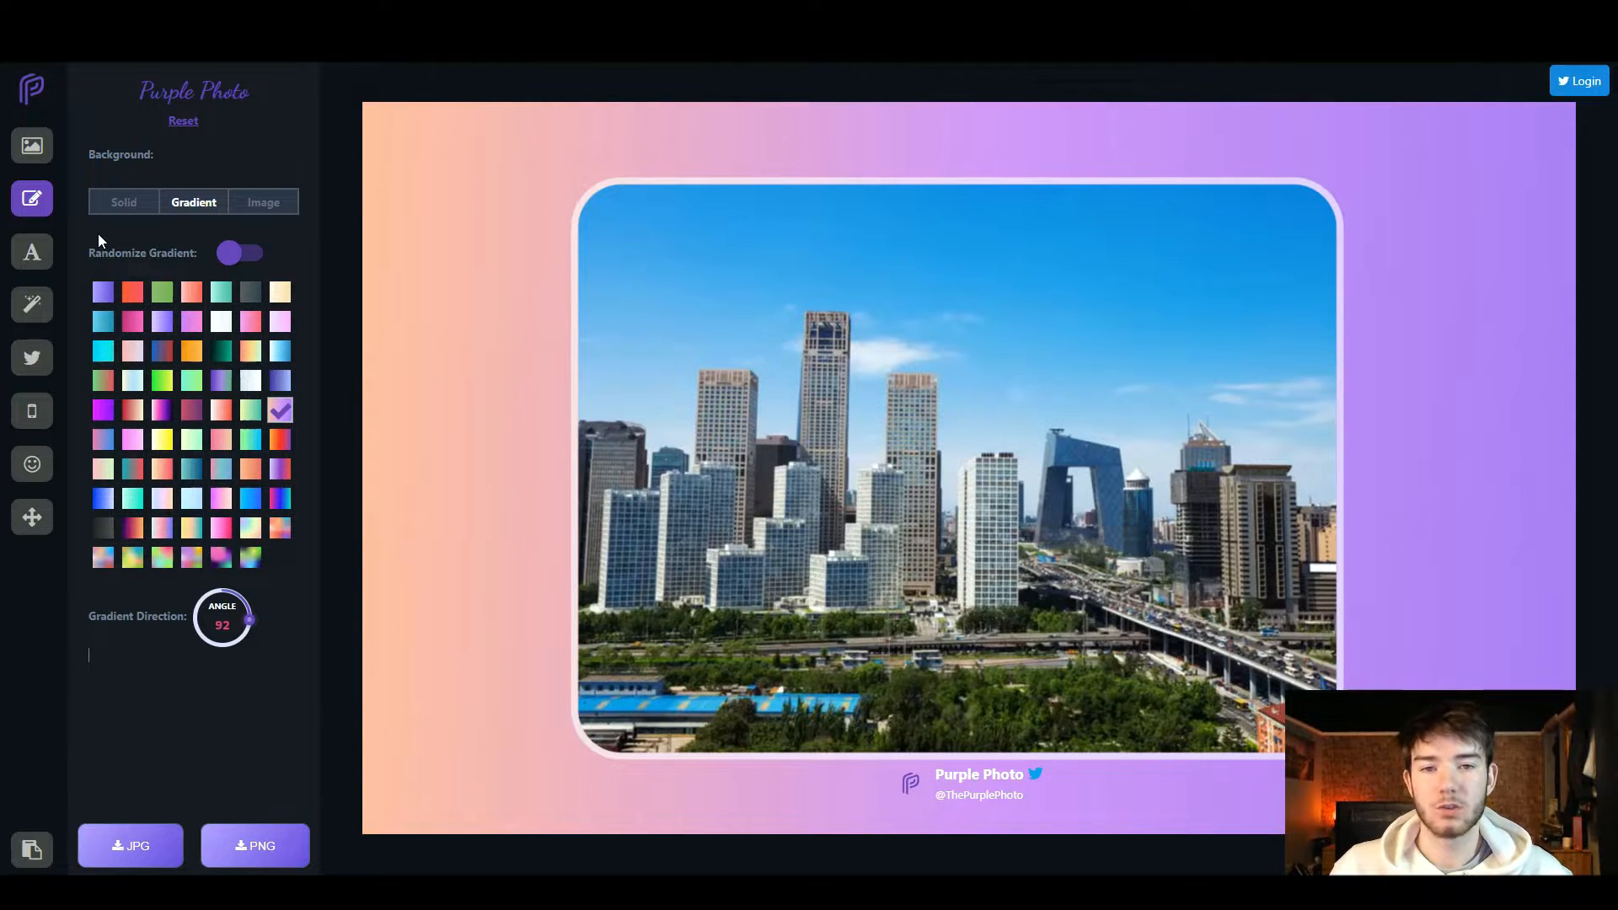
Enable the title, set its text to "City Skyline", and clear the subtitle's placeholder text
{"action": "left_click", "coordinate": [44, 253]}
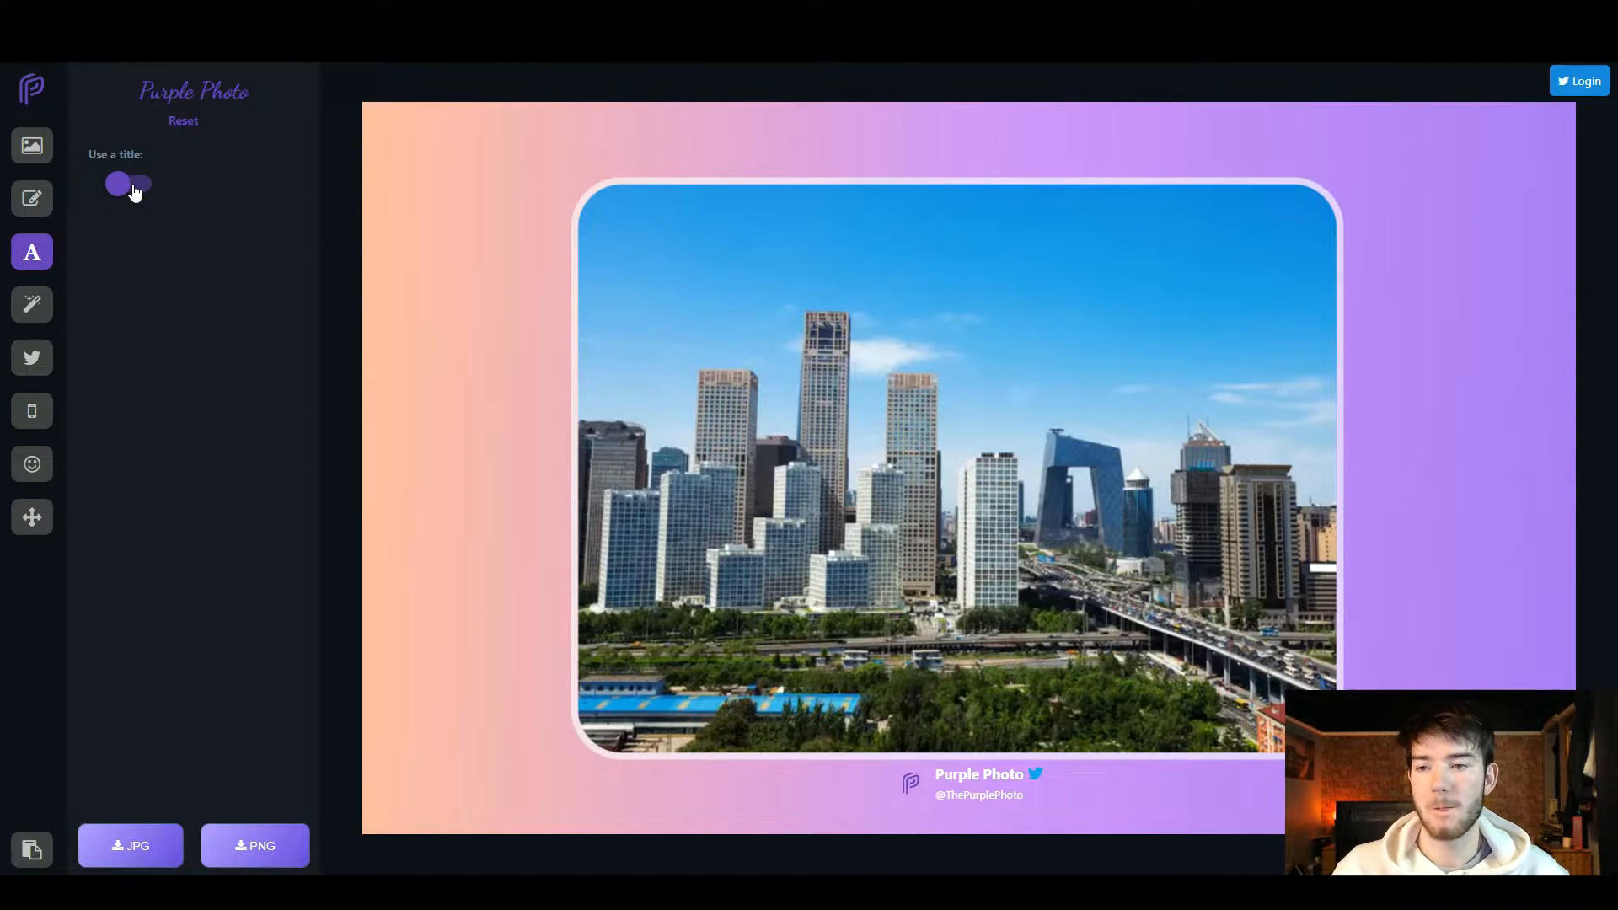
{"action": "left_click", "coordinate": [132, 185]}
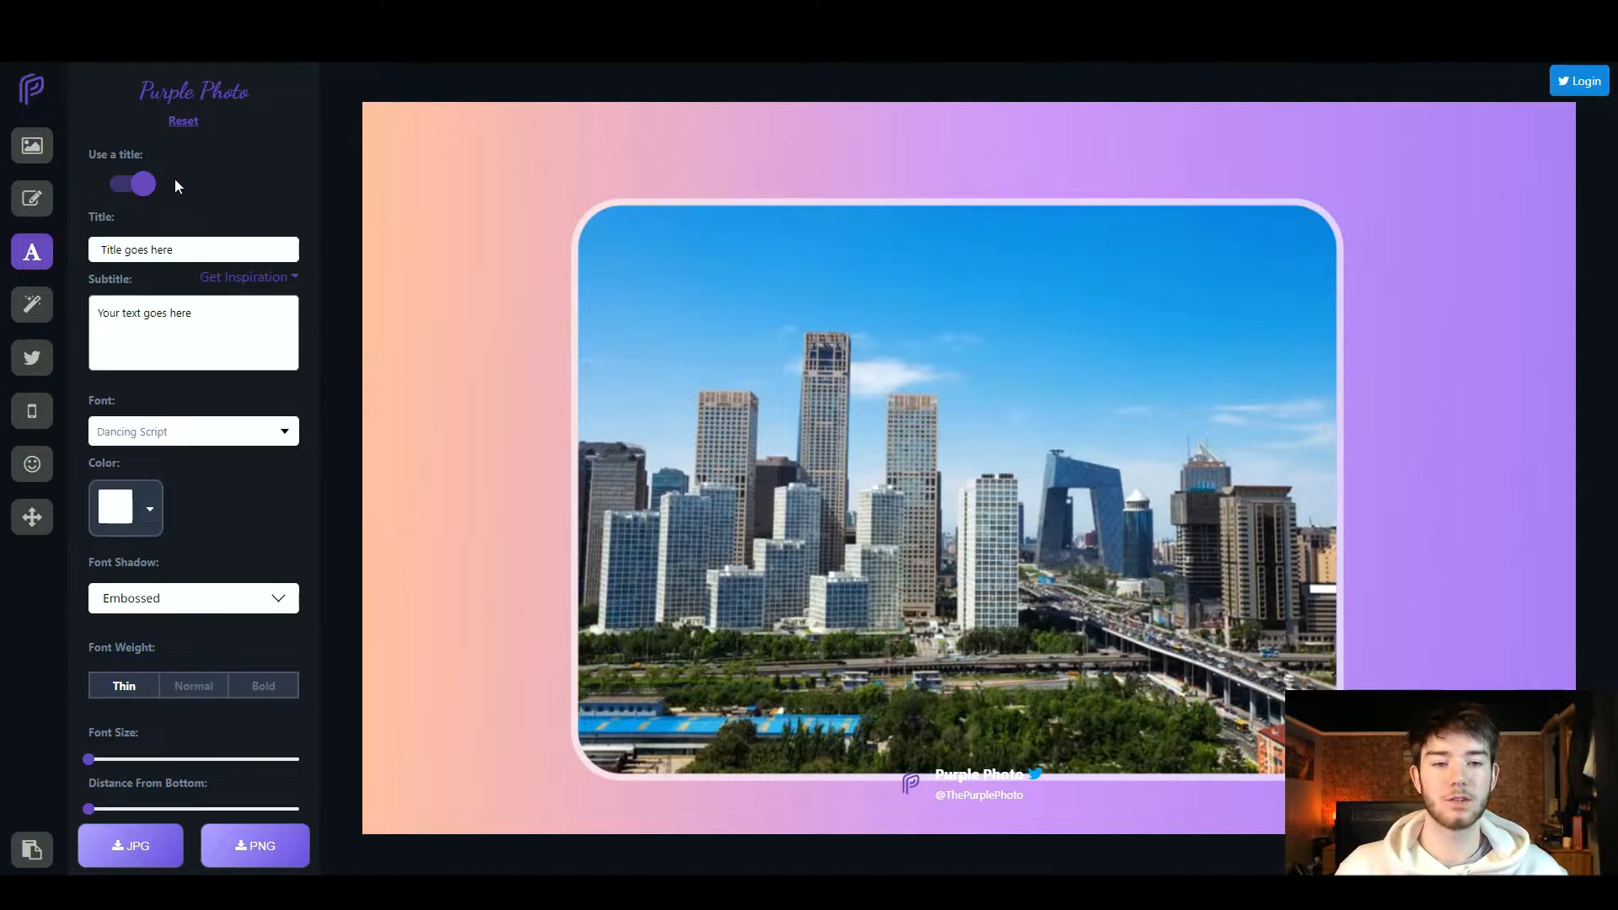
{"action": "scroll", "coordinate": [206, 215], "scroll_direction": "down", "scroll_amount": 1}
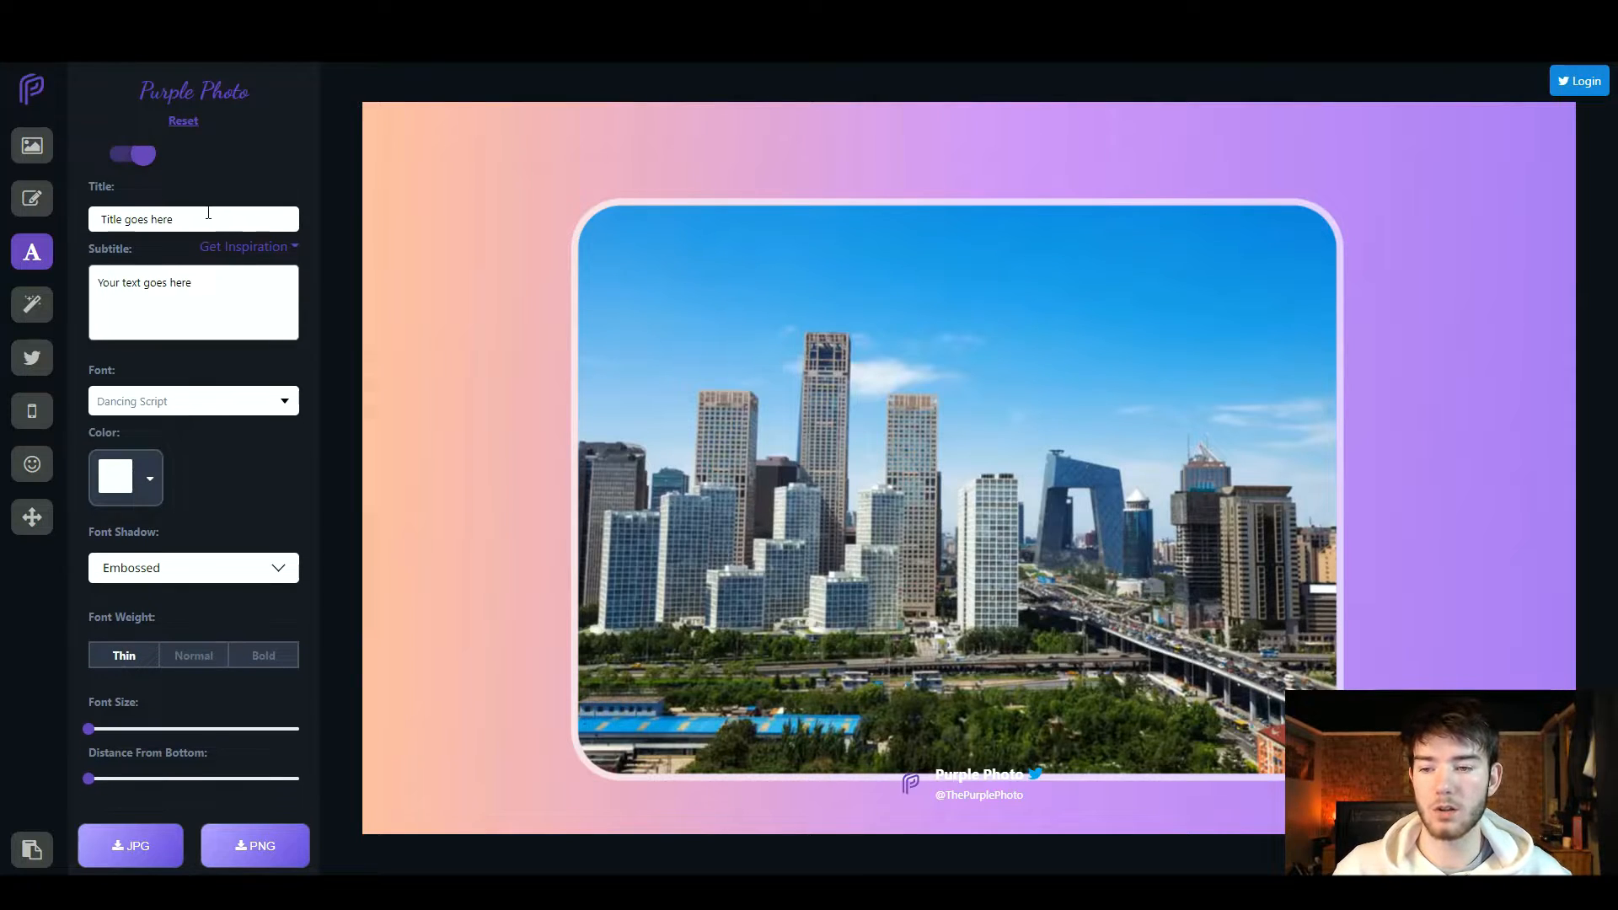
{"action": "scroll", "coordinate": [214, 225], "scroll_direction": "up", "scroll_amount": 1}
{"action": "left_click", "coordinate": [204, 244]}
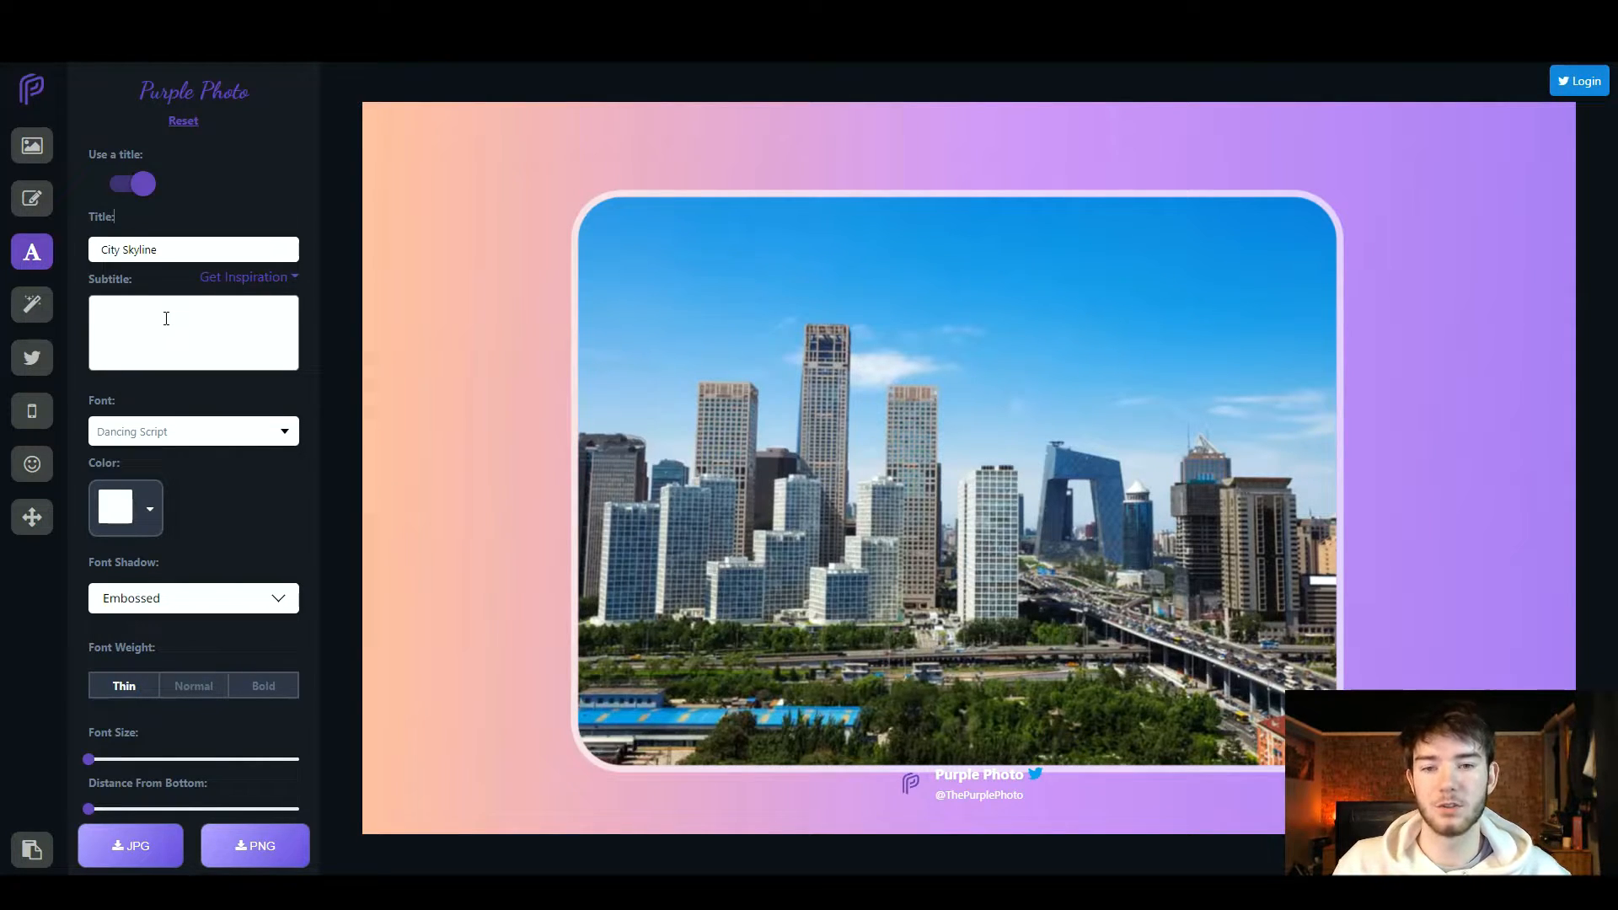
Format the title text in the Roboto font with a Centered font shadow and Normal weight, keeping the colour white
{"action": "left_click", "coordinate": [190, 430]}
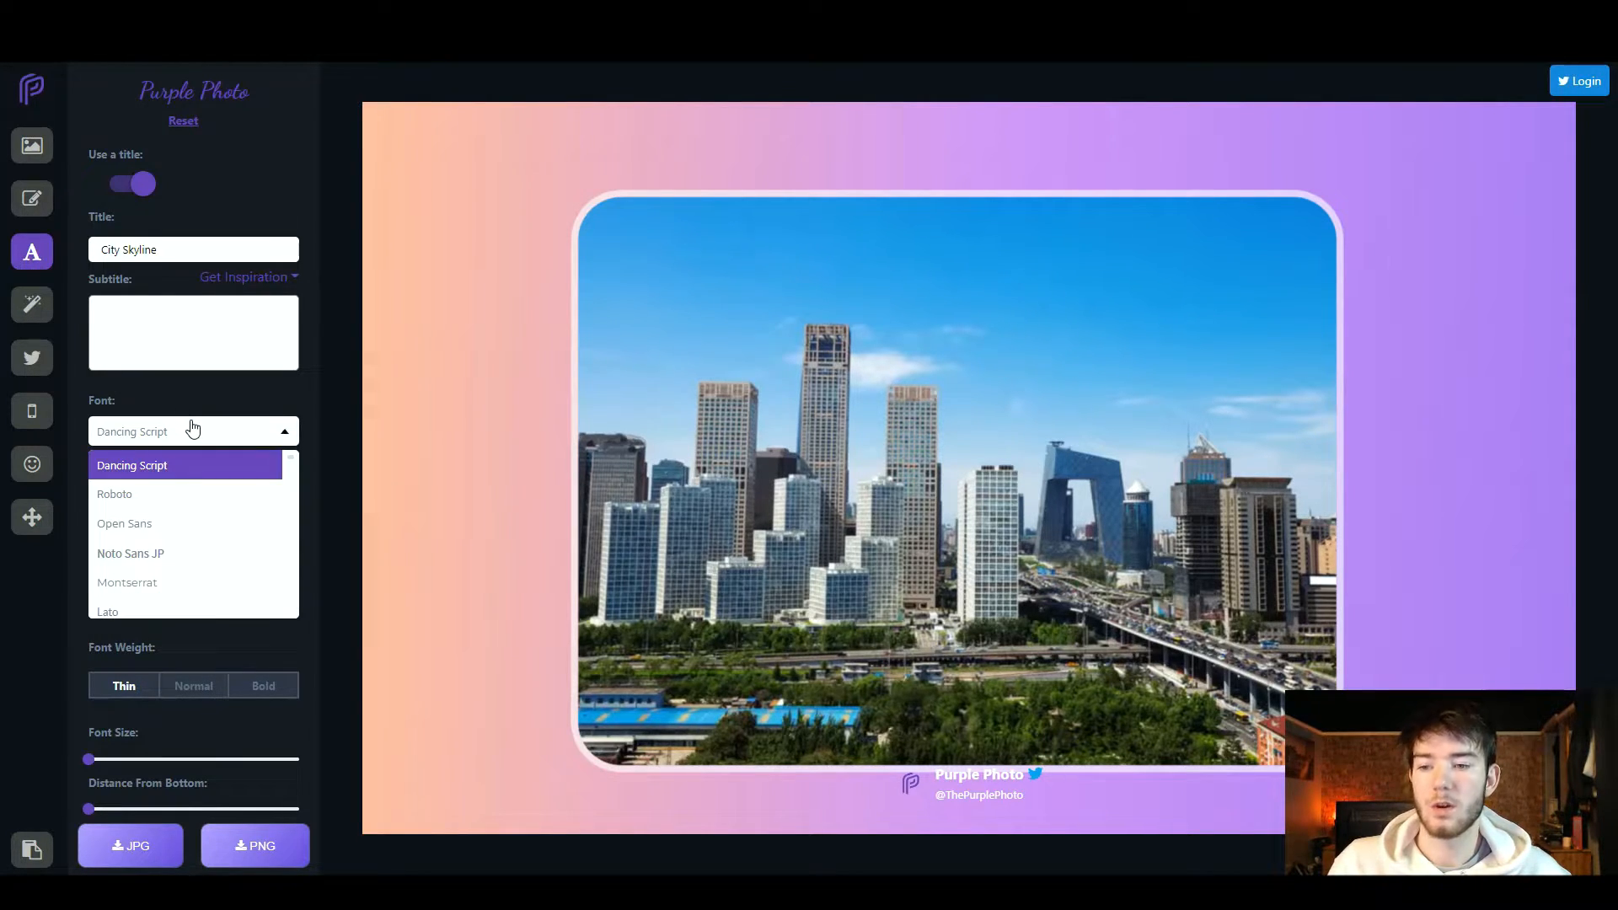
{"action": "left_click", "coordinate": [174, 504]}
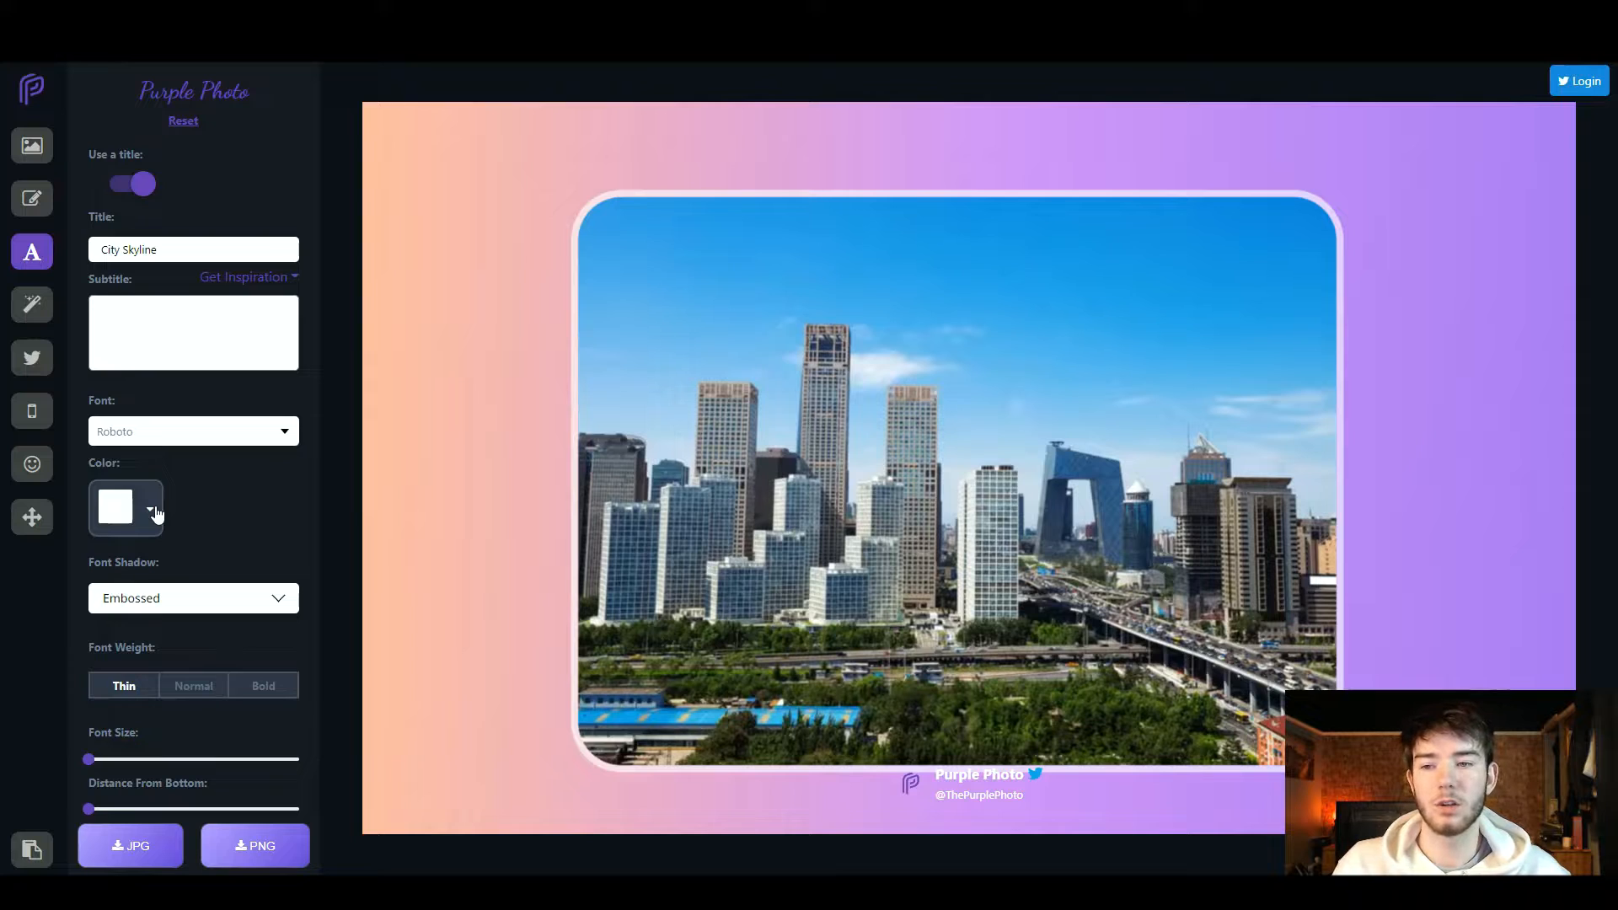
{"action": "left_click", "coordinate": [155, 513]}
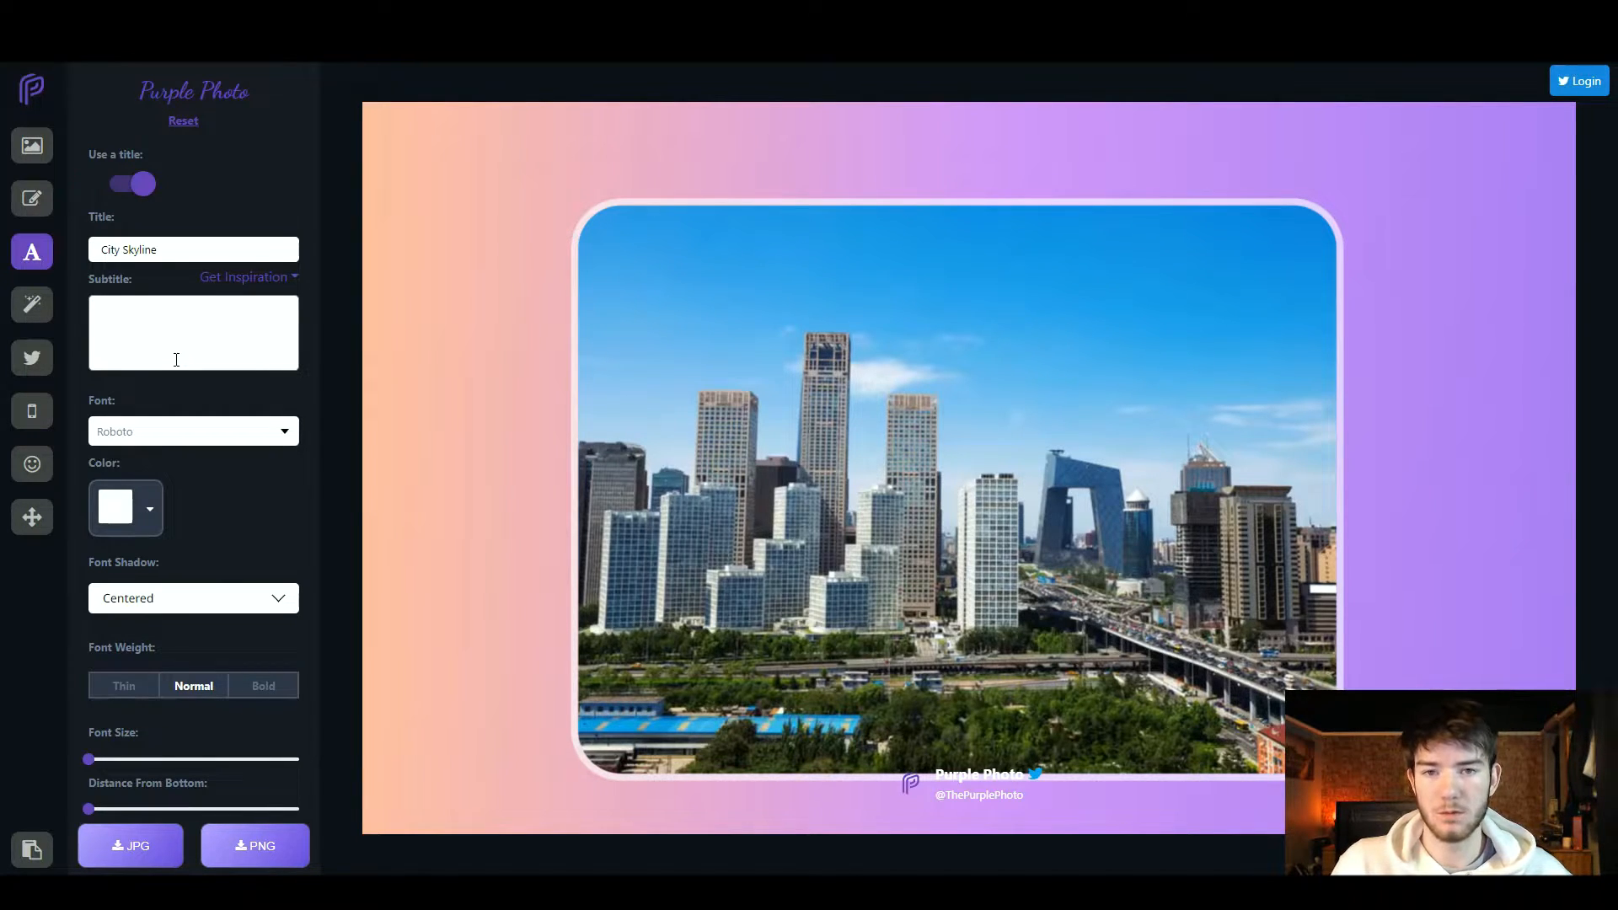
Add blank lines to the subtitle to lift the "City Skyline" title clear above the photo
{"action": "left_click", "coordinate": [179, 325]}
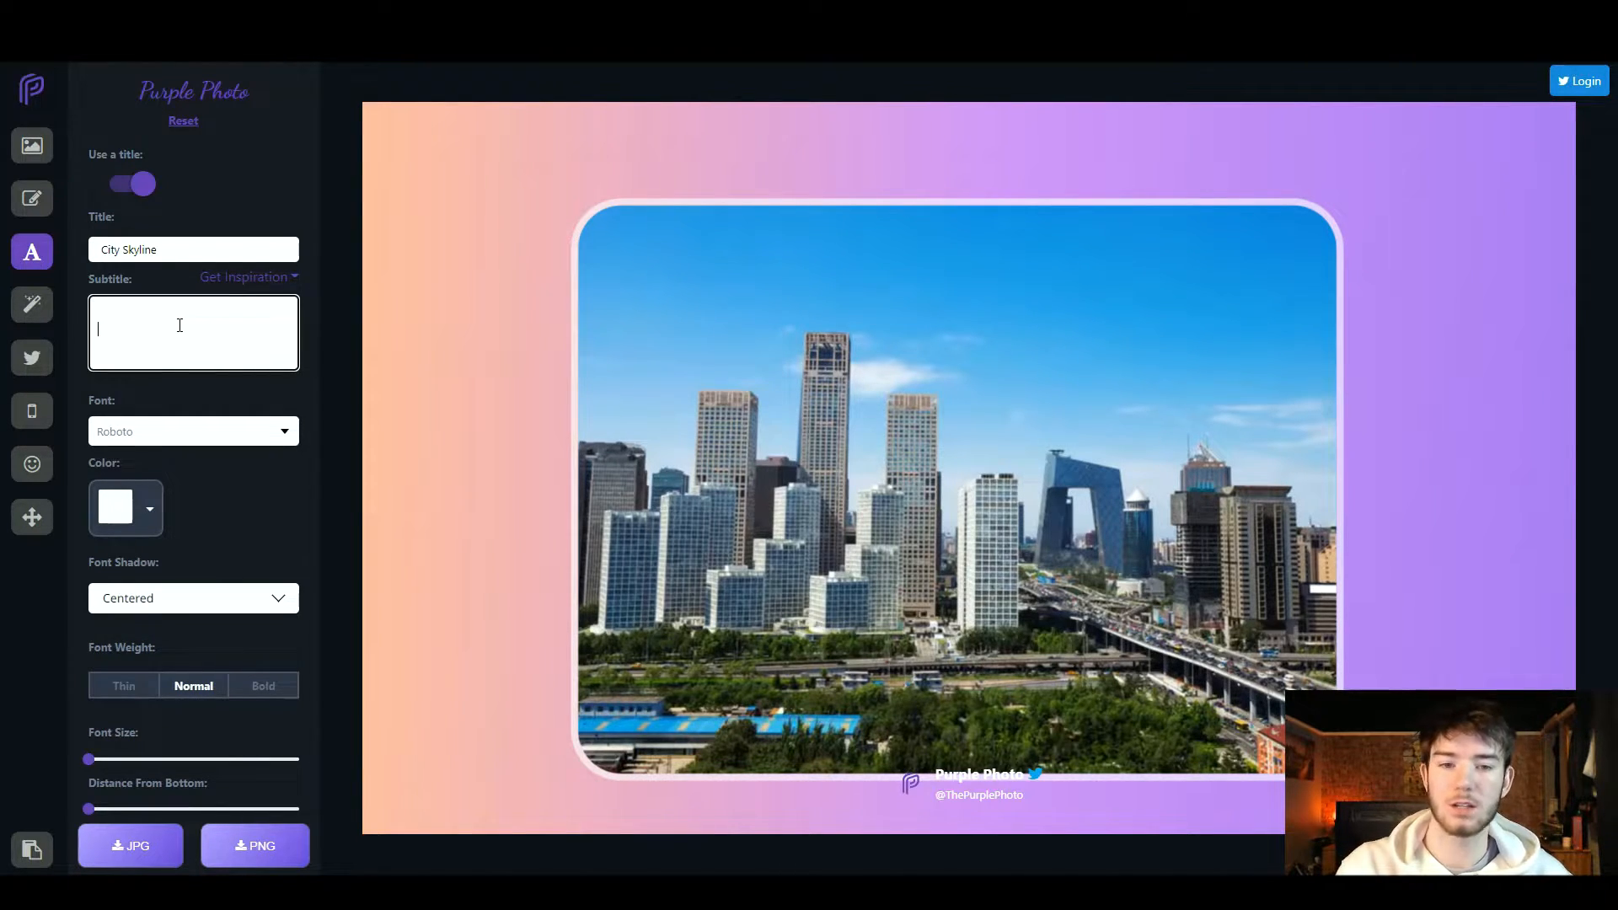
{"action": "key", "text": "Return"}
{"action": "key", "text": "Return"}
{"action": "key", "text": "Return"}
{"action": "key", "text": "Return"}
{"action": "key", "text": "Return"}
{"action": "key", "text": "Return"}
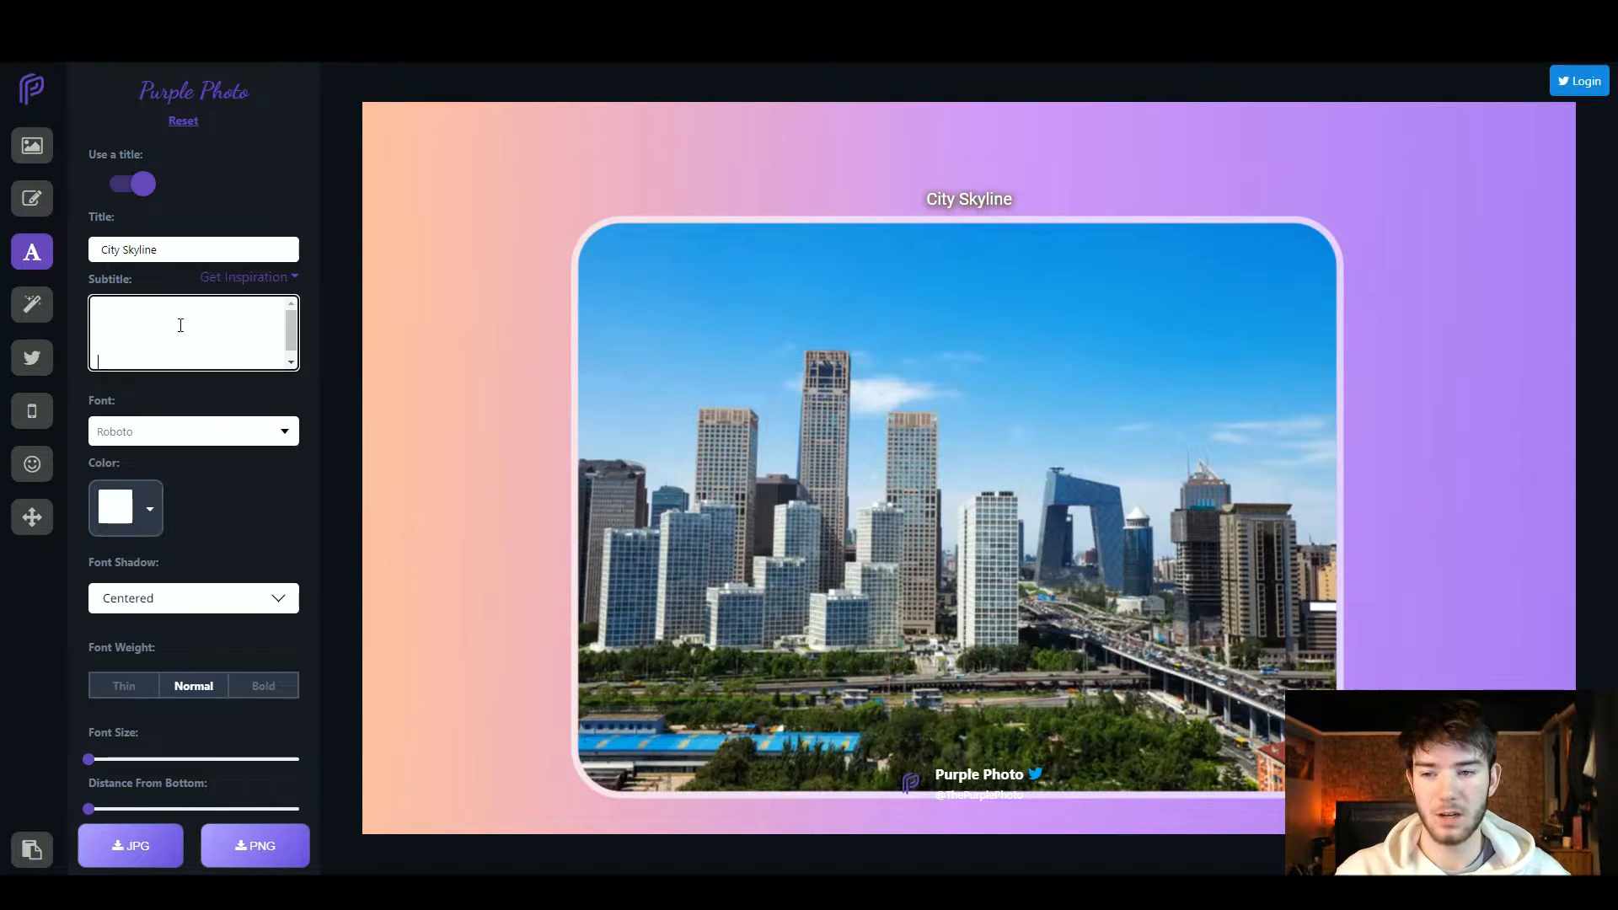
{"action": "key", "text": "Return"}
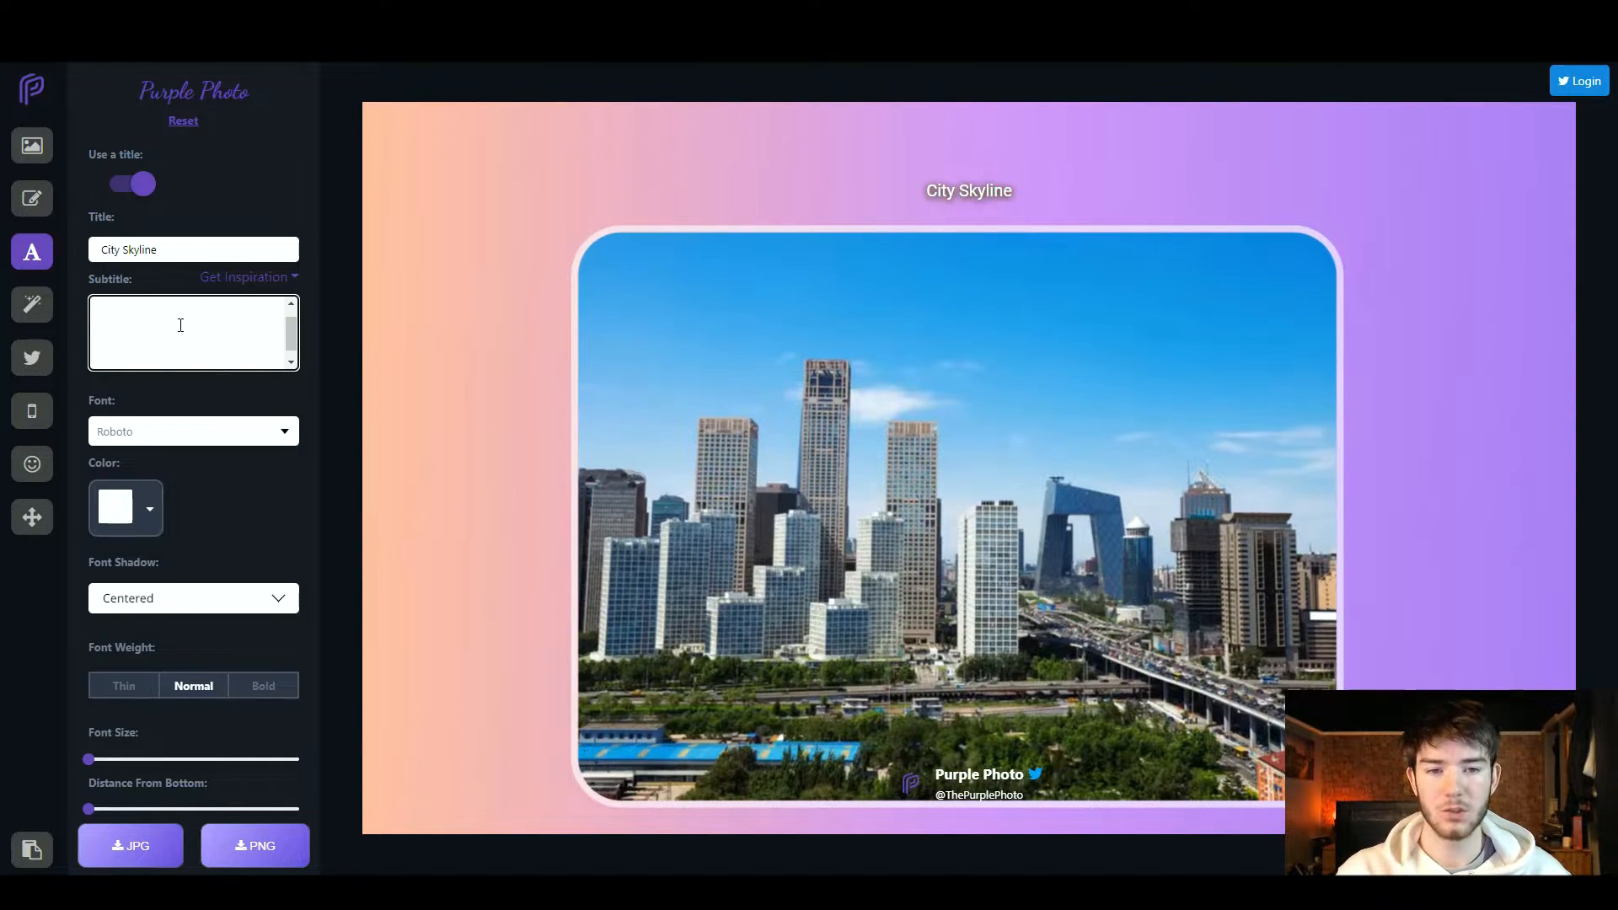
{"action": "key", "text": "BackSpace"}
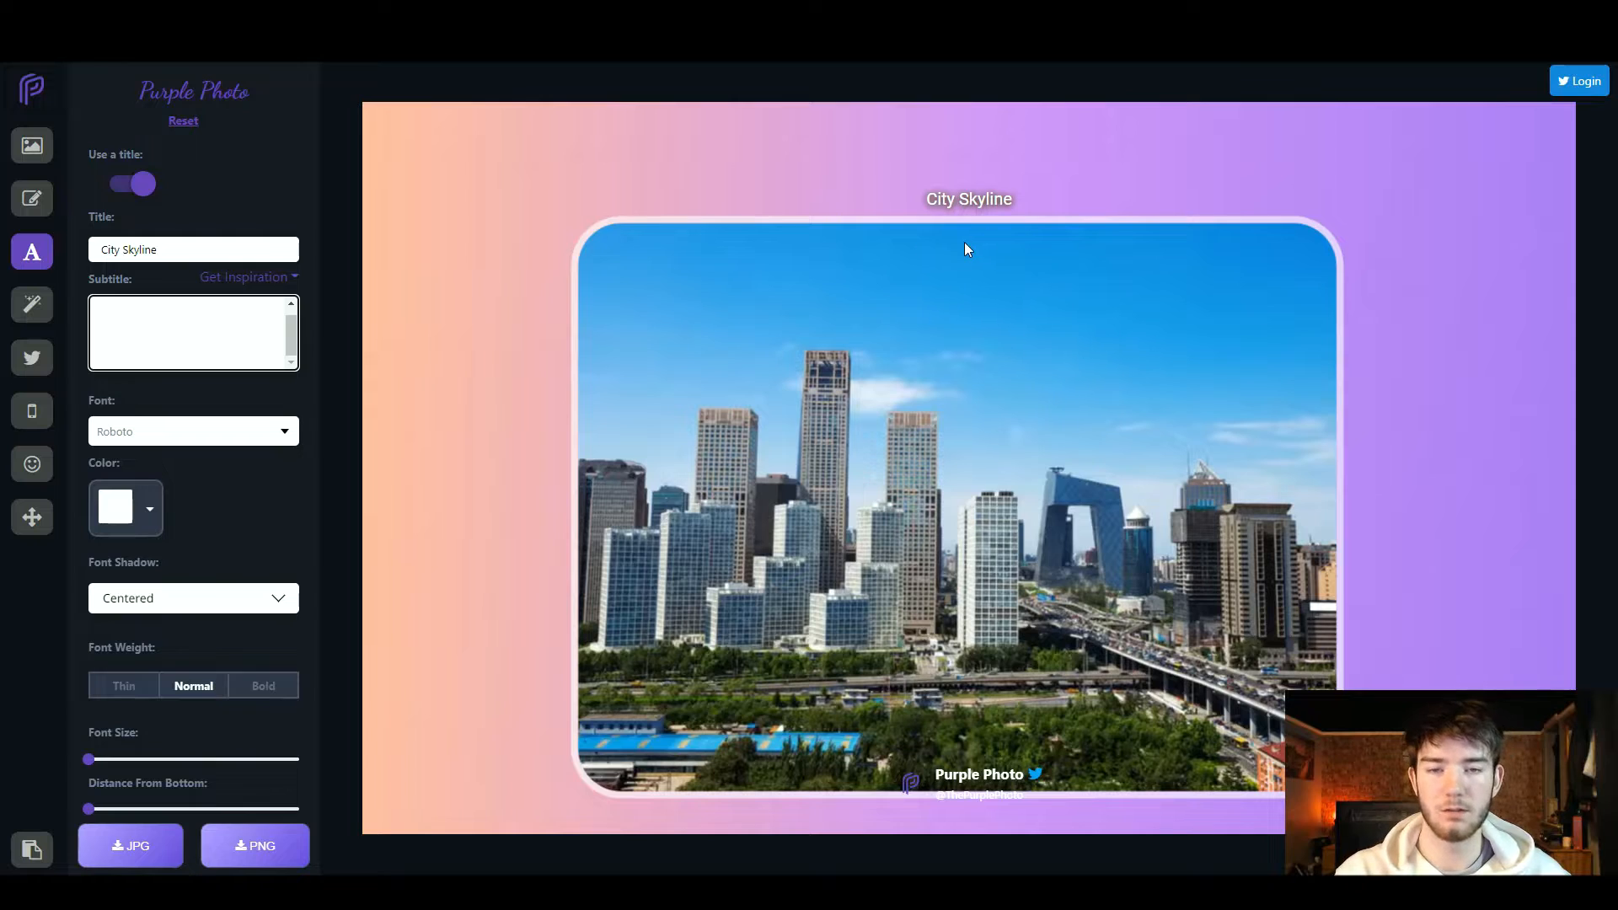
Change the title's font shadow to Simple and its font weight to Bold
{"action": "scroll", "coordinate": [216, 560], "scroll_direction": "down", "scroll_amount": 1}
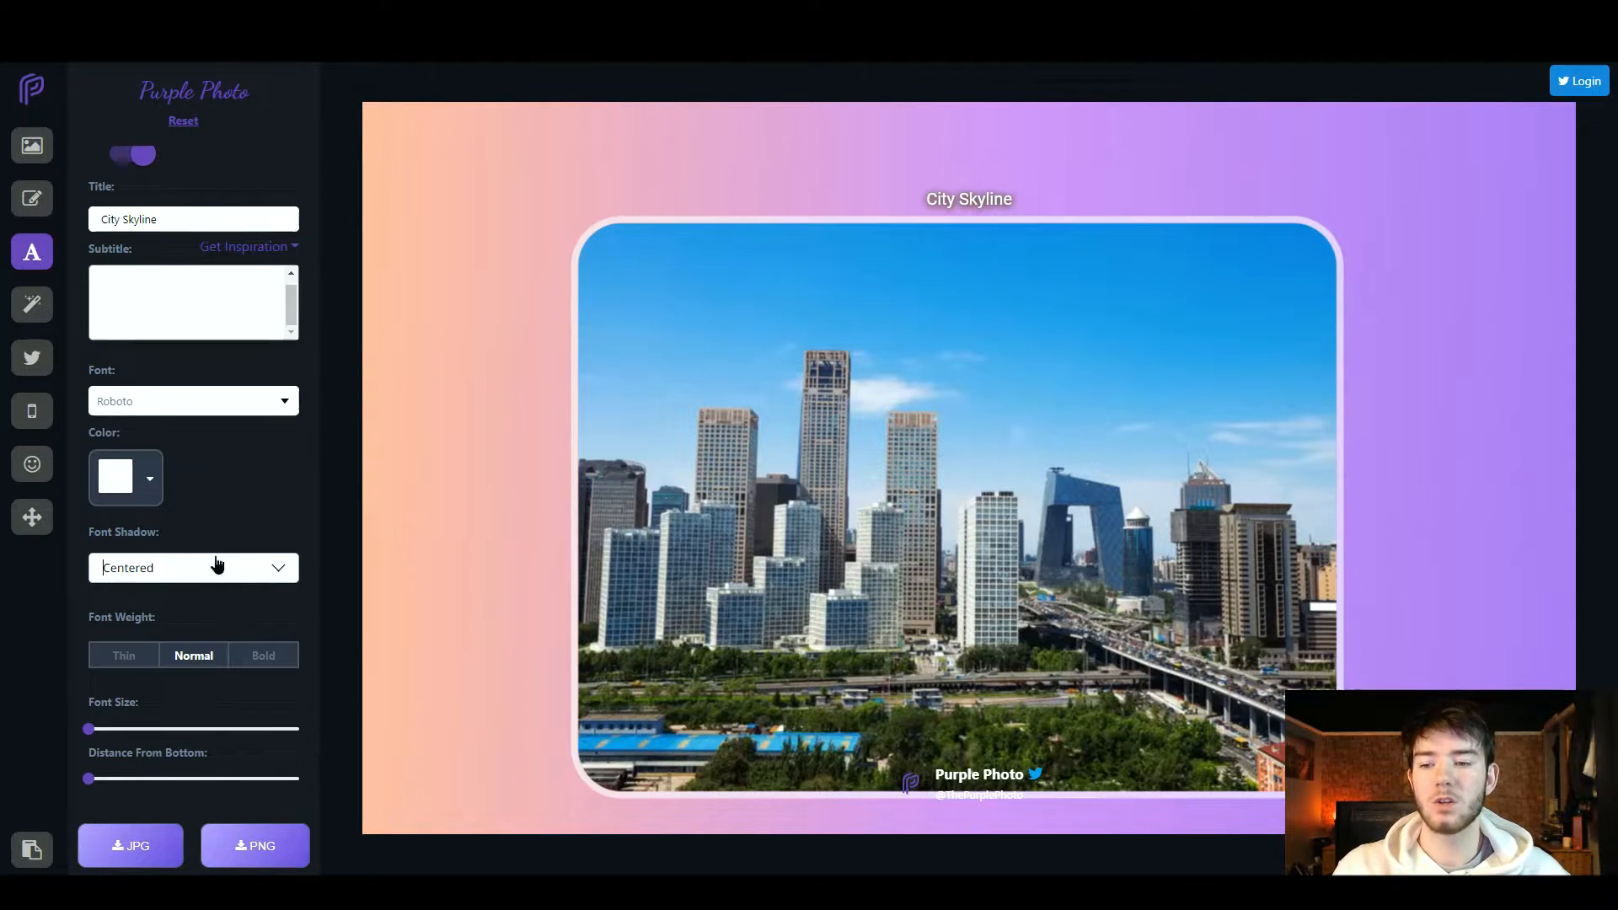
{"action": "left_click", "coordinate": [216, 563]}
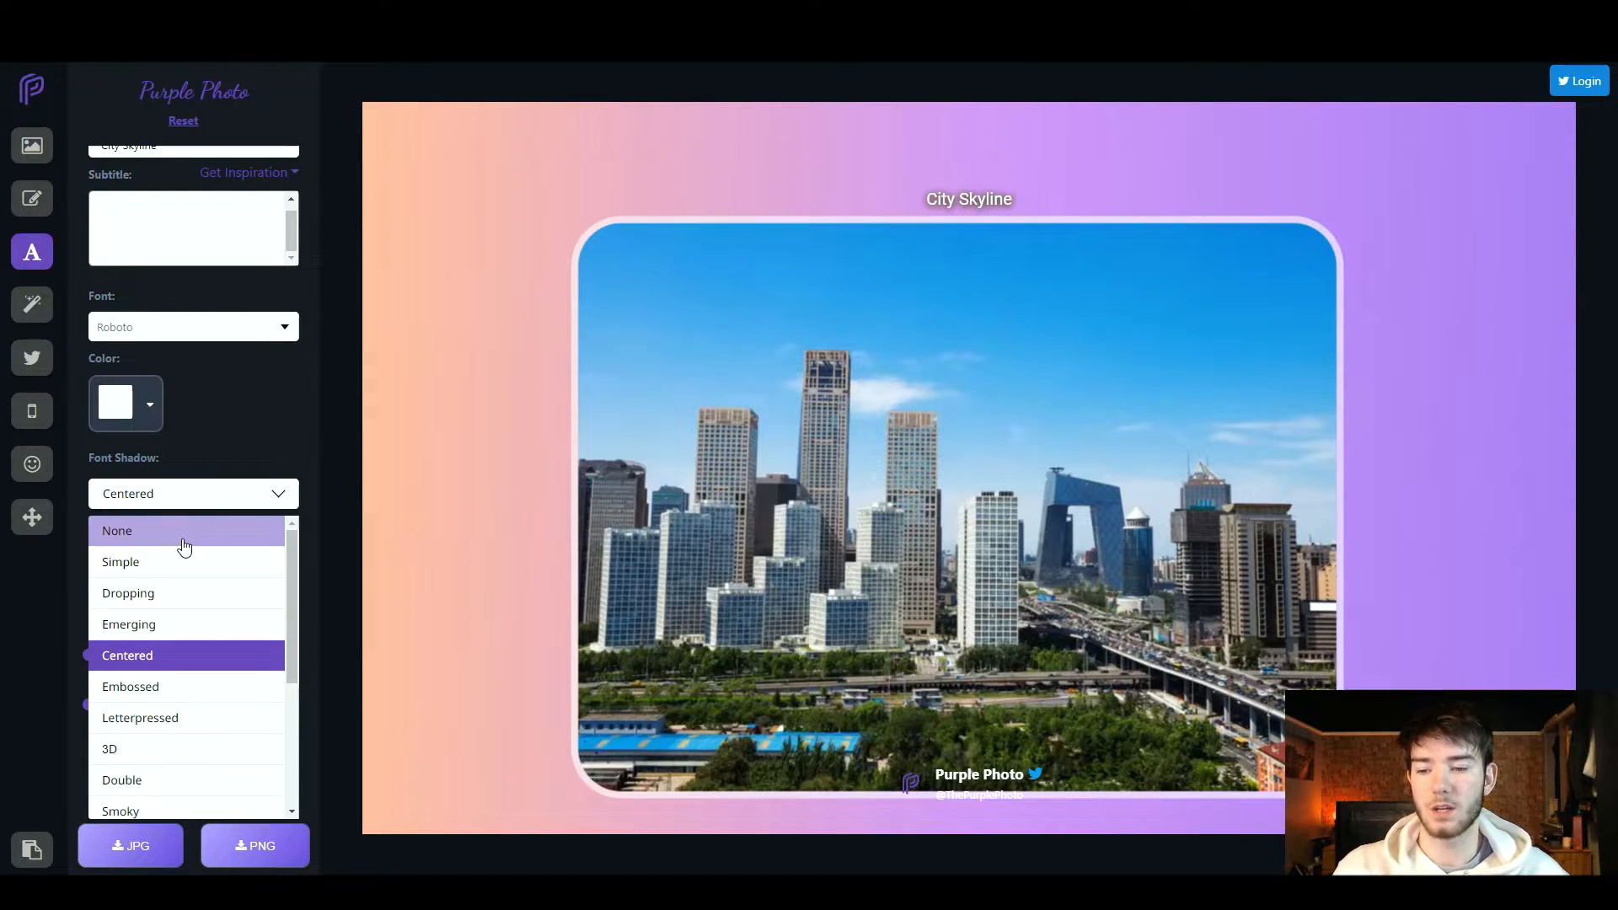
{"action": "scroll", "coordinate": [186, 552], "scroll_direction": "down", "scroll_amount": 2}
{"action": "scroll", "coordinate": [184, 562], "scroll_direction": "down", "scroll_amount": 1}
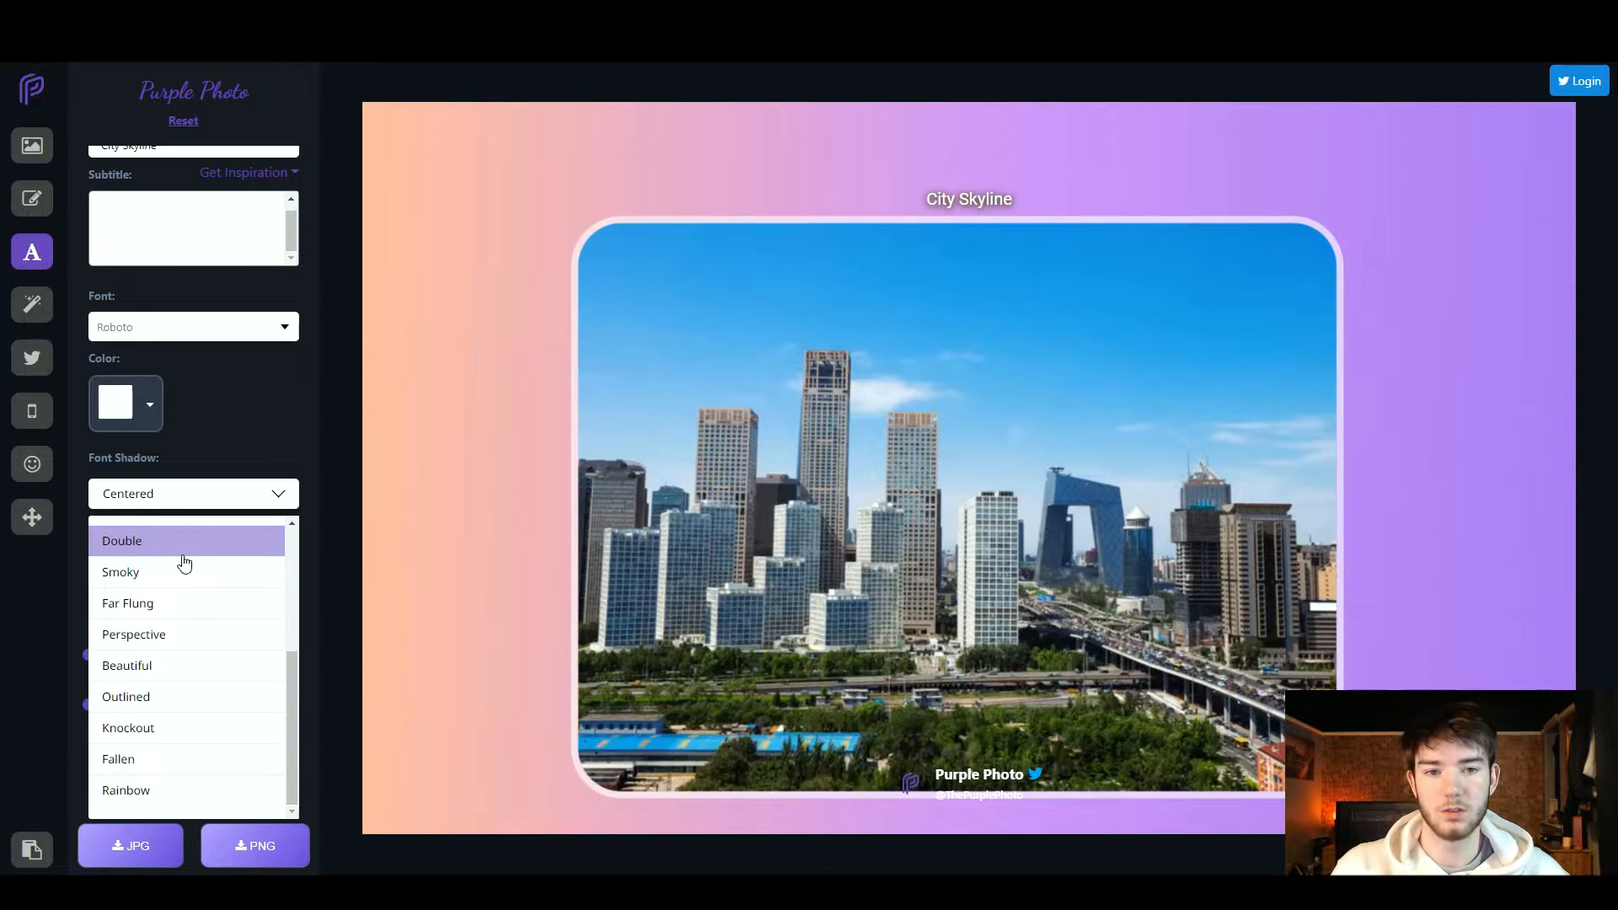
{"action": "scroll", "coordinate": [192, 554], "scroll_direction": "up", "scroll_amount": 4}
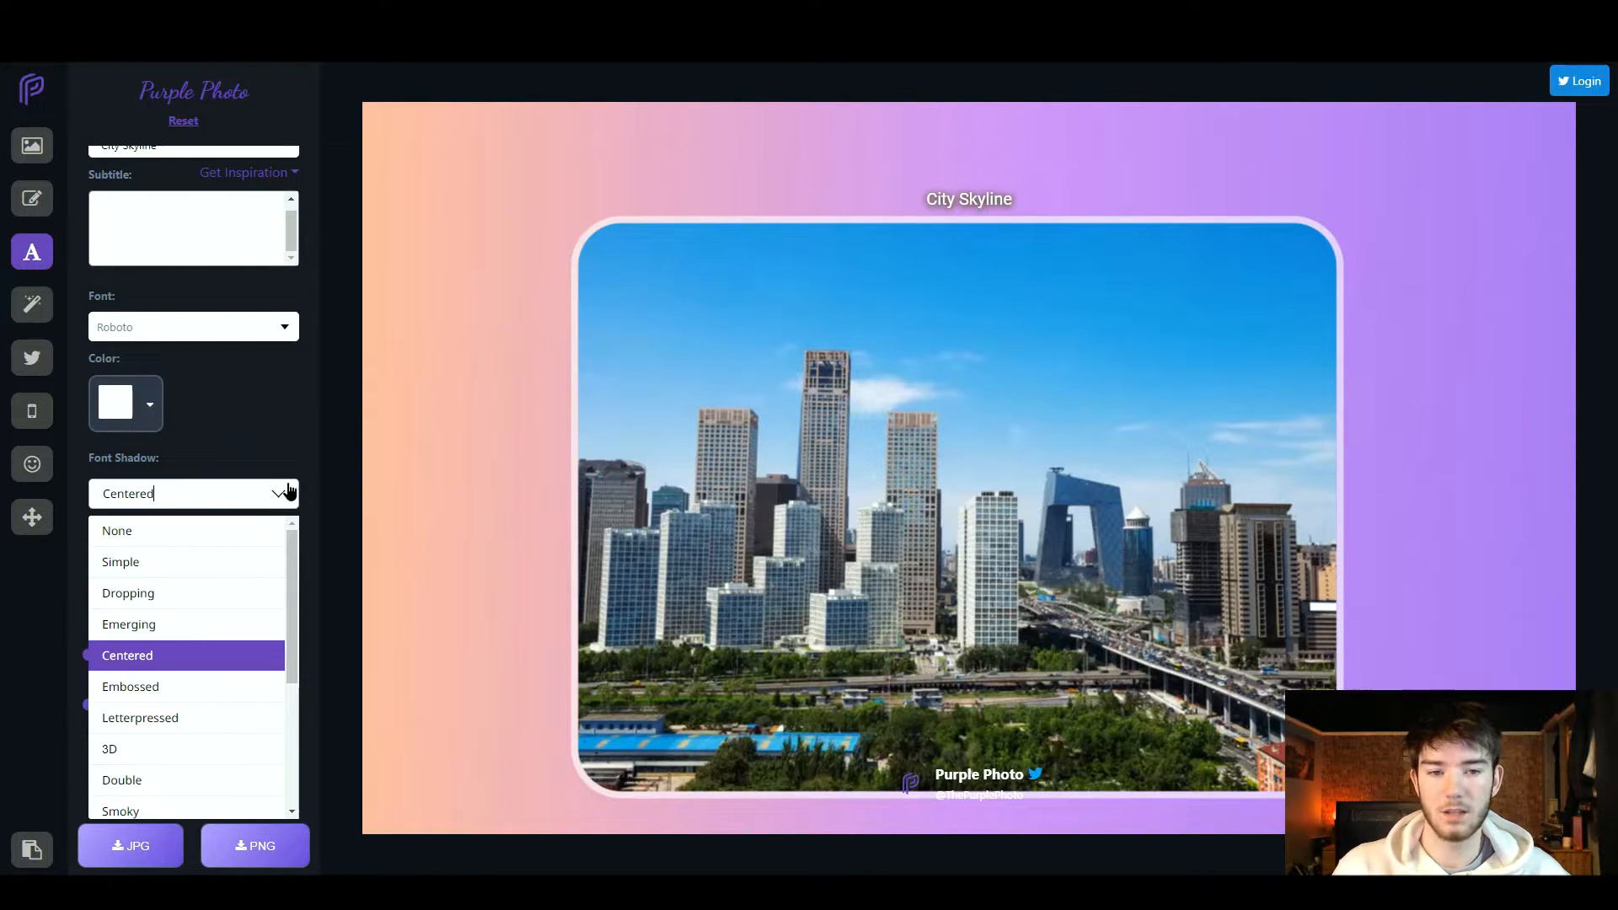
{"action": "left_click", "coordinate": [192, 558]}
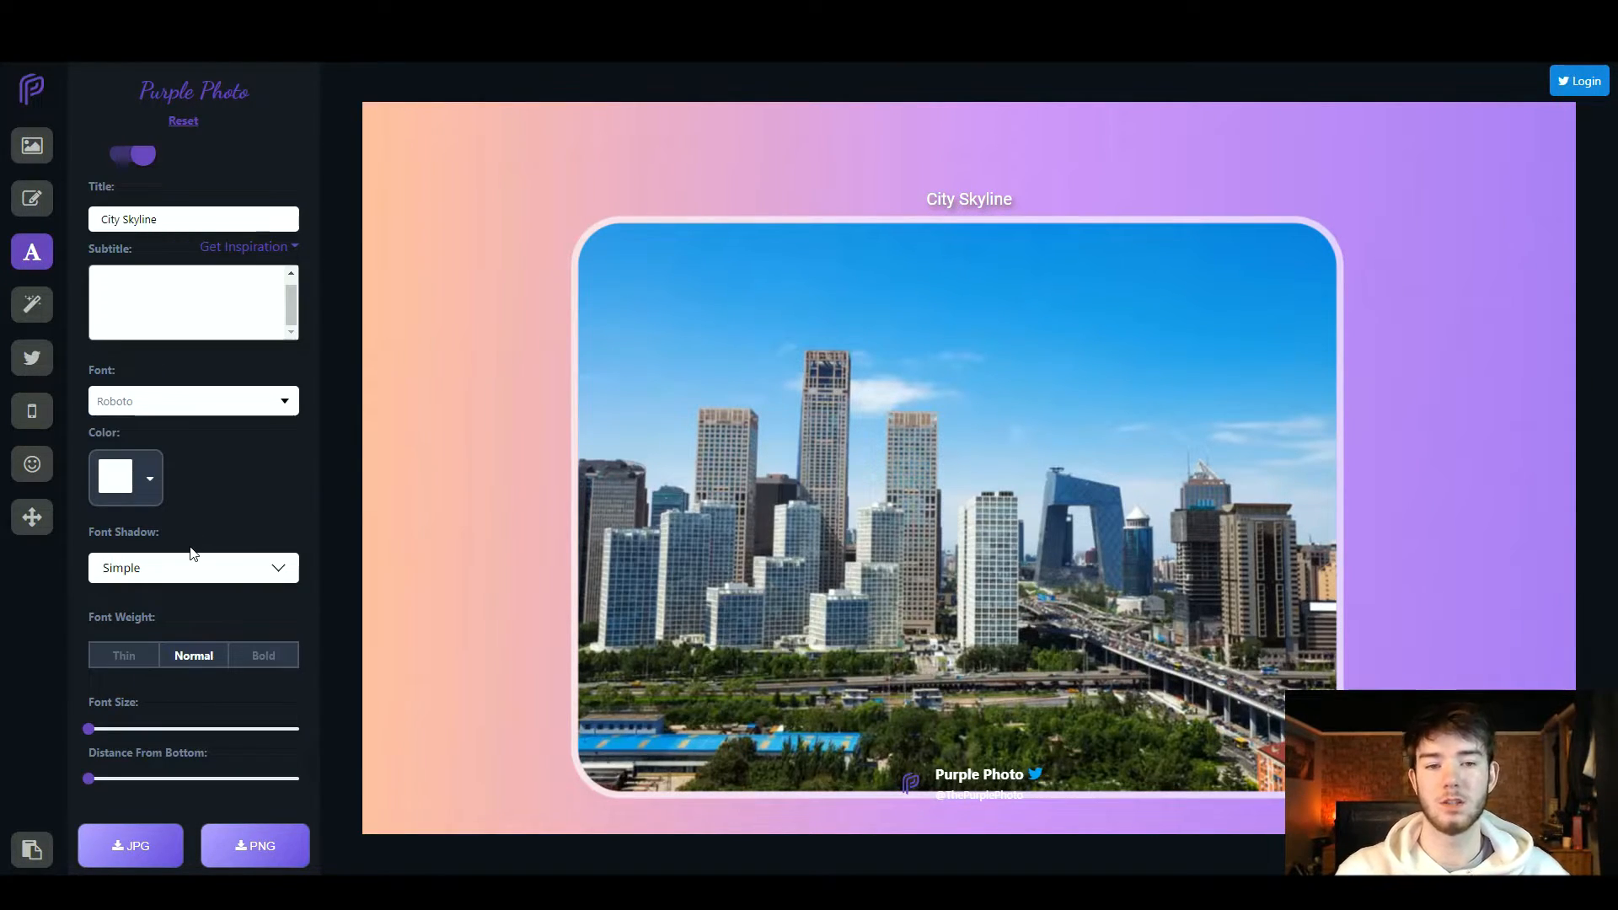
{"action": "left_click", "coordinate": [191, 657]}
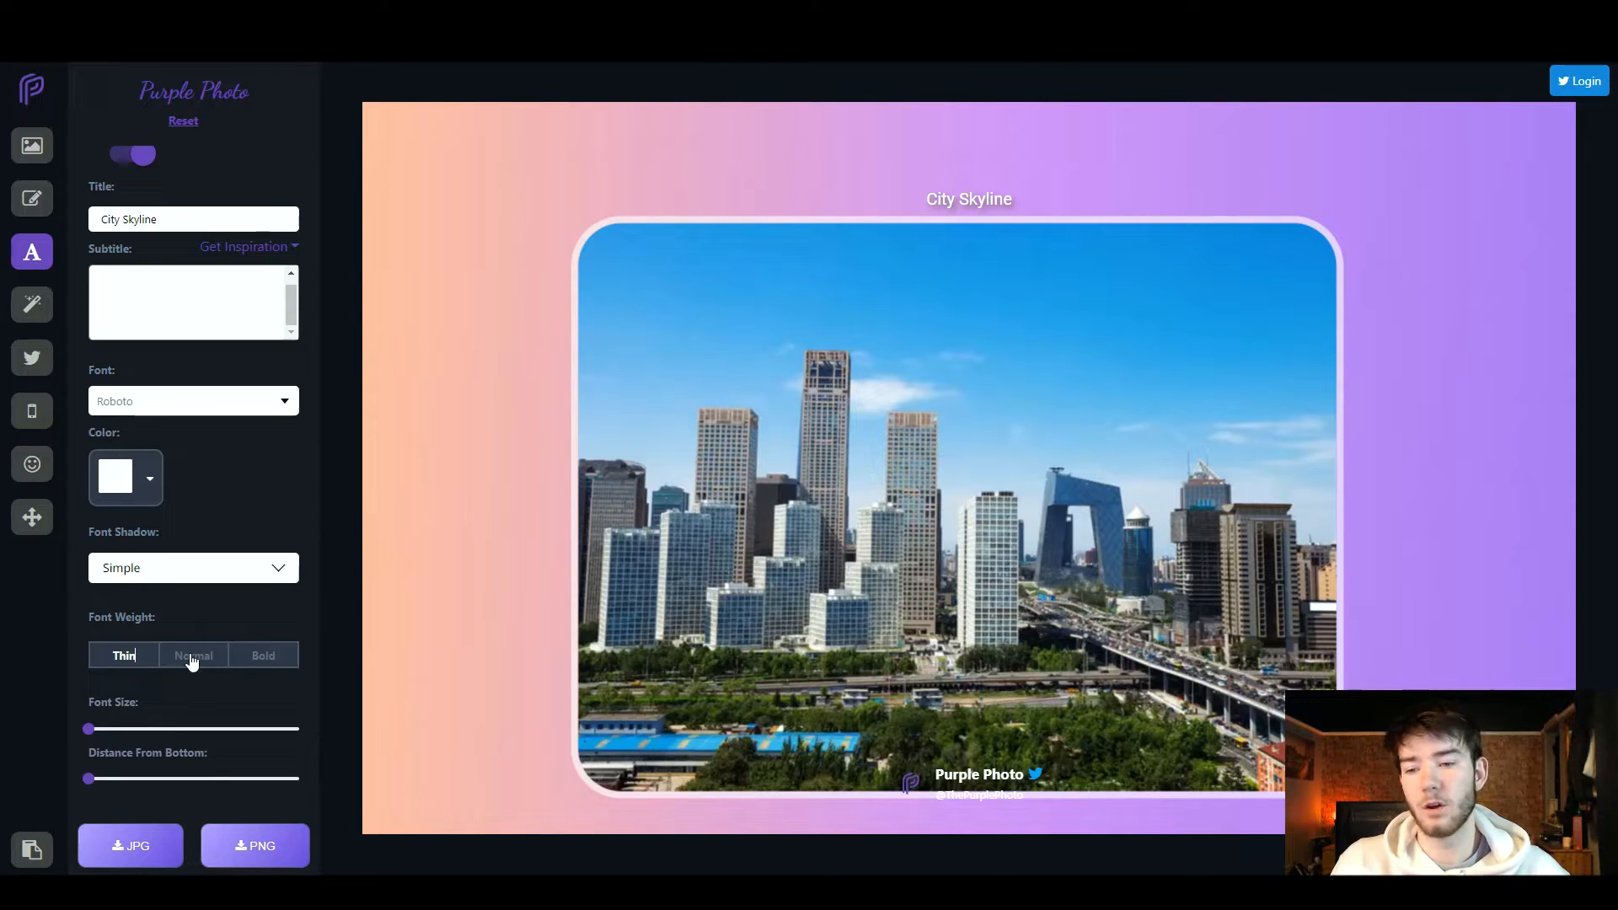
{"action": "left_click", "coordinate": [189, 655]}
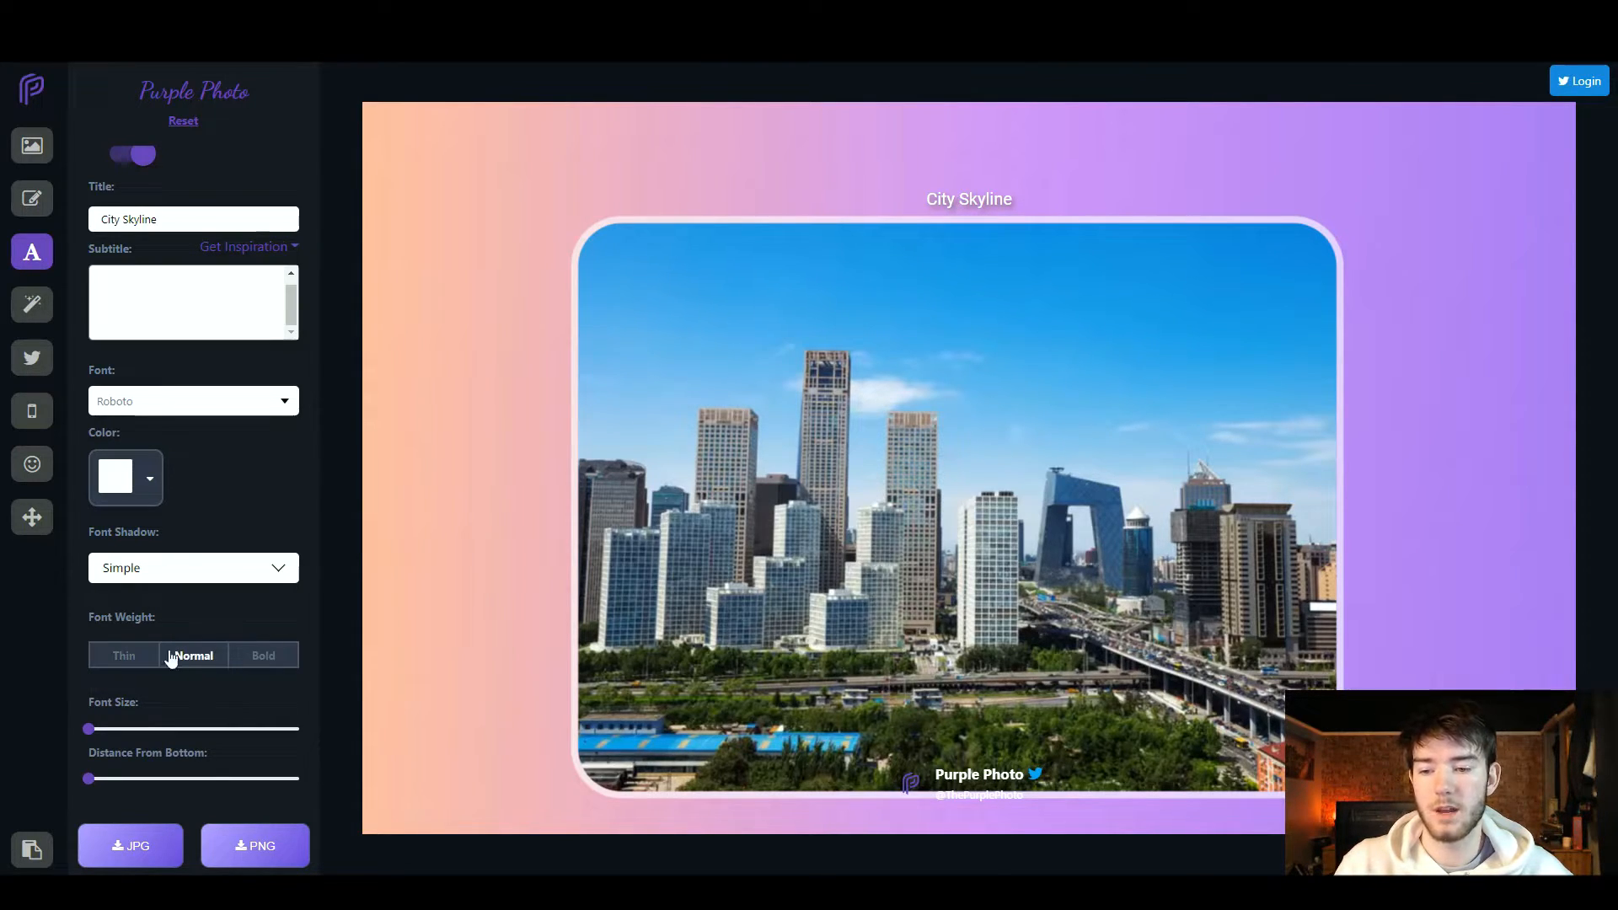
{"action": "left_click", "coordinate": [263, 666]}
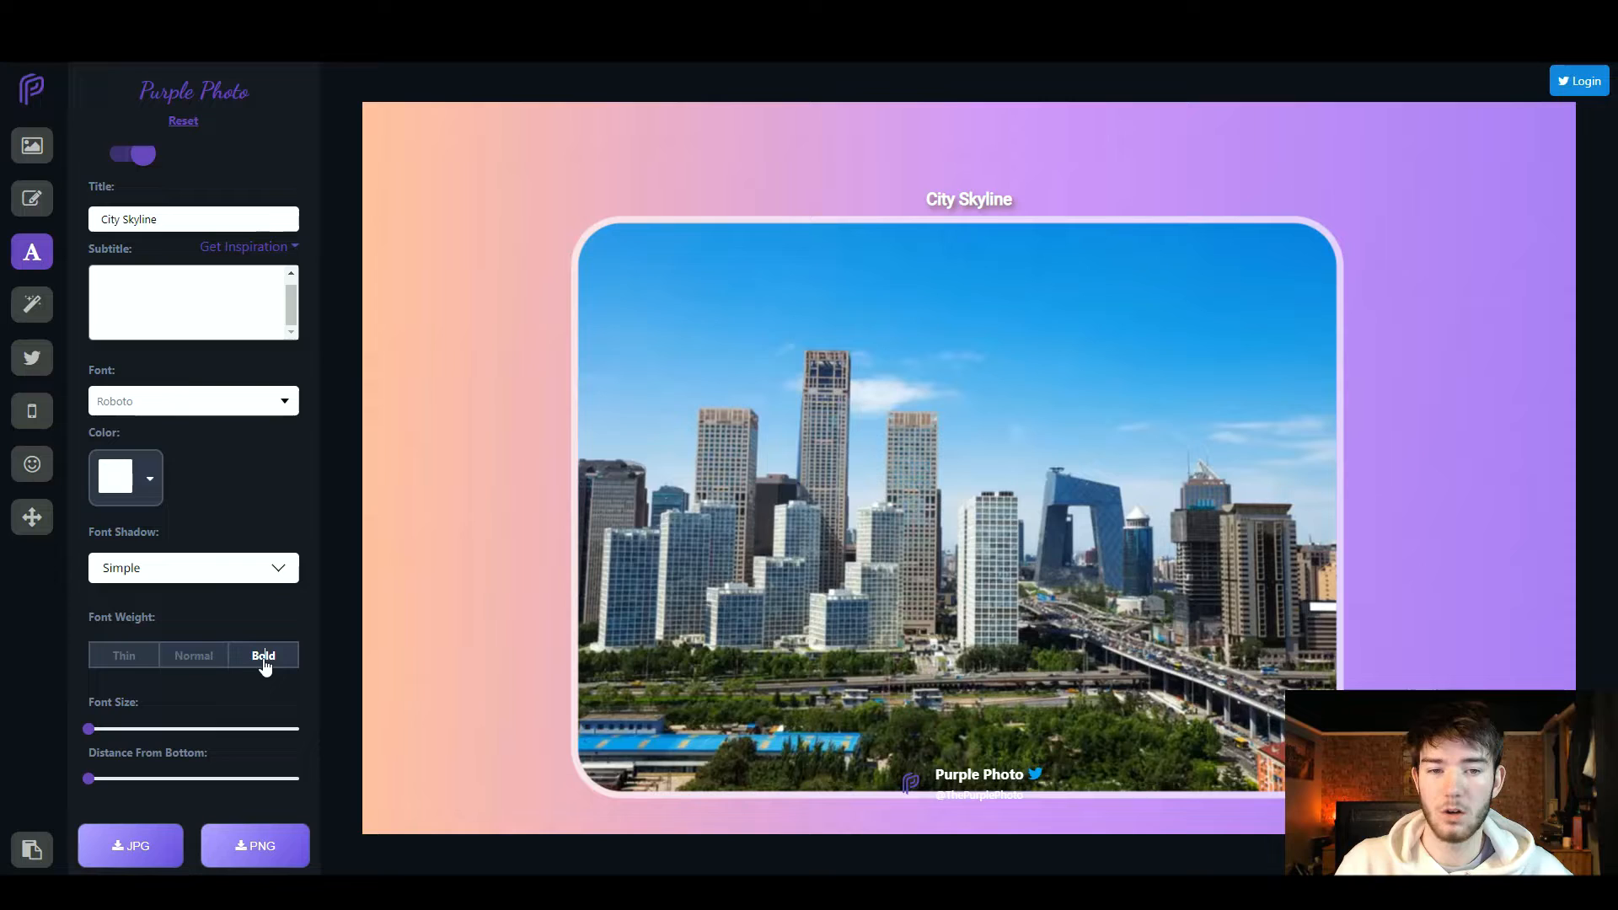
Set the title to Normal weight, enlarge its font size to about one-sixth of the range, and slightly increase its distance from the bottom
{"action": "left_click", "coordinate": [215, 661]}
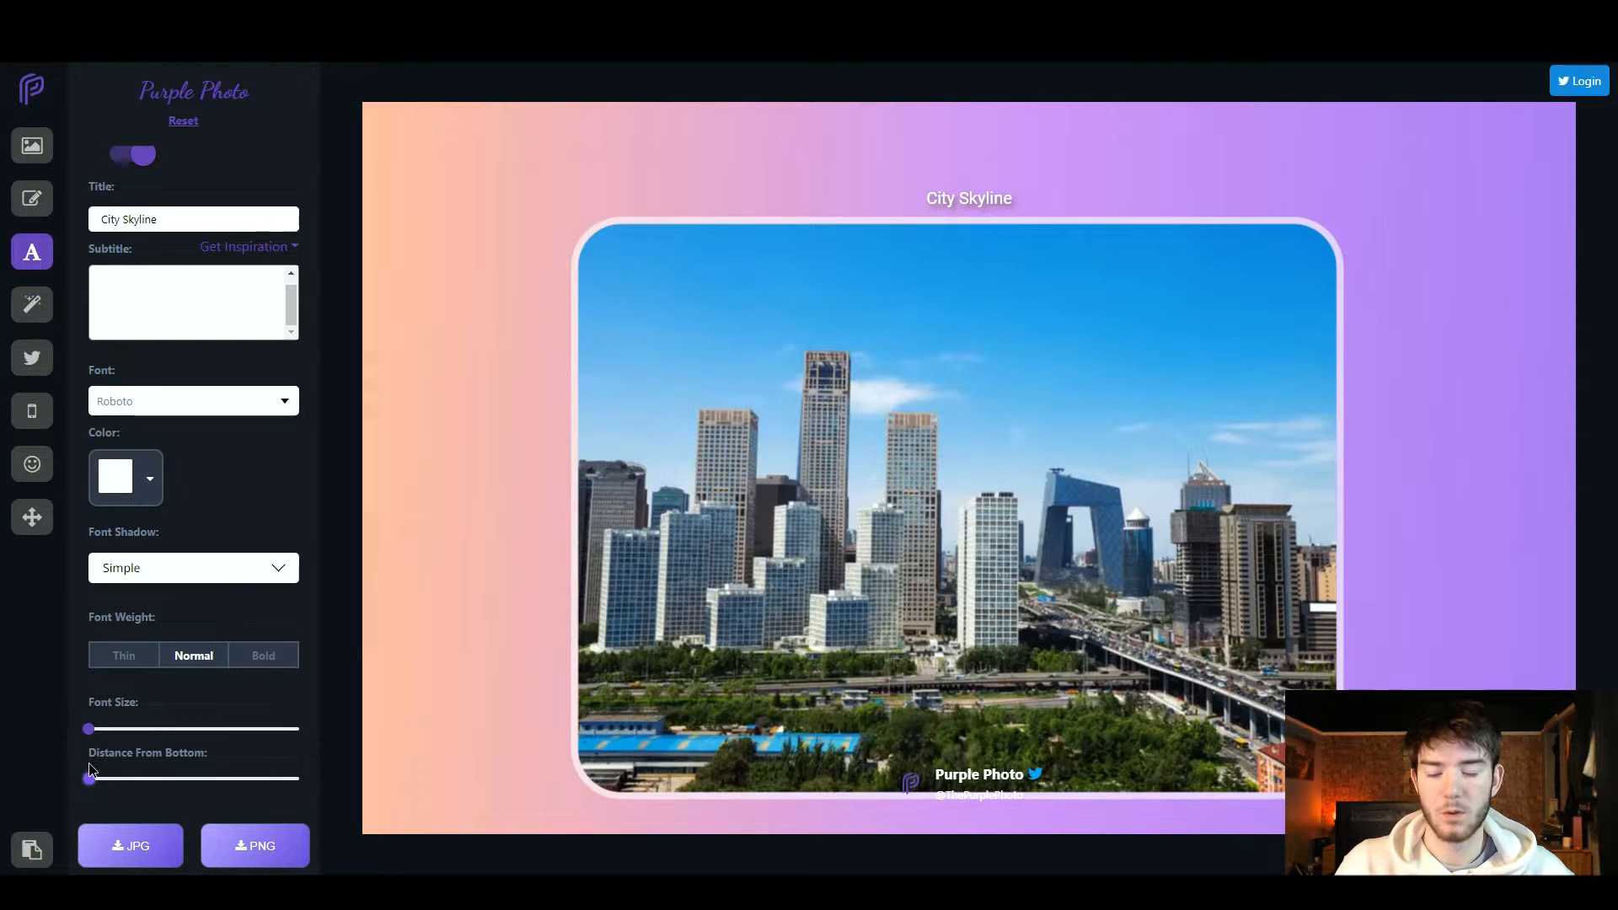
{"action": "left_click_drag", "start_coordinate": [89, 768], "coordinate": [116, 769]}
{"action": "left_click_drag", "start_coordinate": [139, 767], "coordinate": [124, 728]}
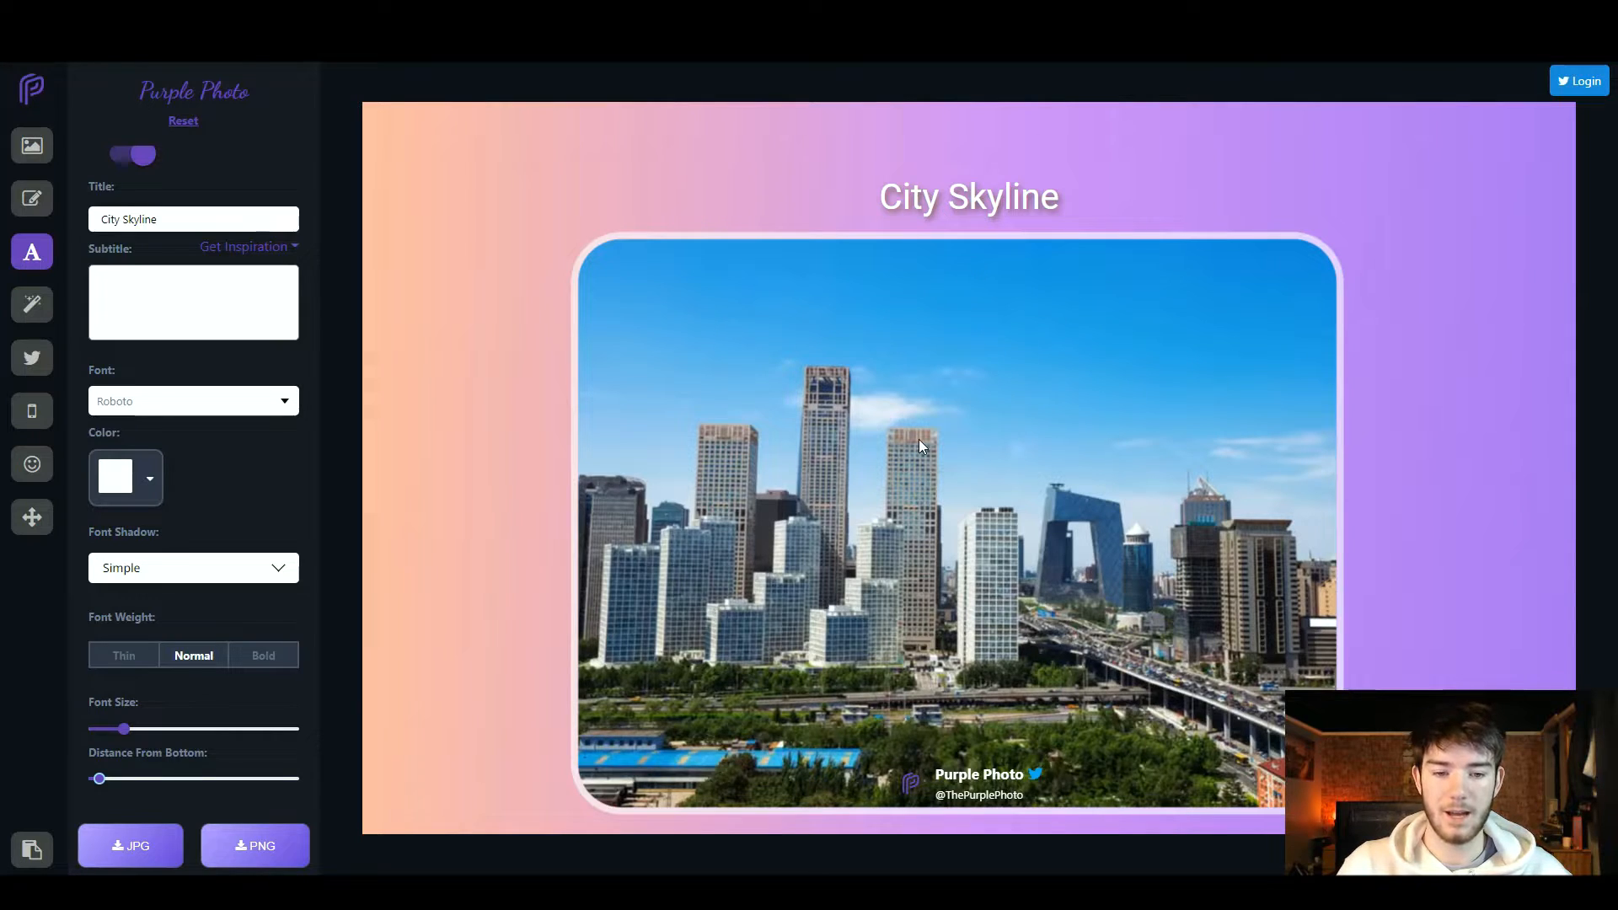
Try the 1977, Aden and Brannan filters on the skyline photo, and apply the Gingham filter
{"action": "left_click", "coordinate": [37, 308]}
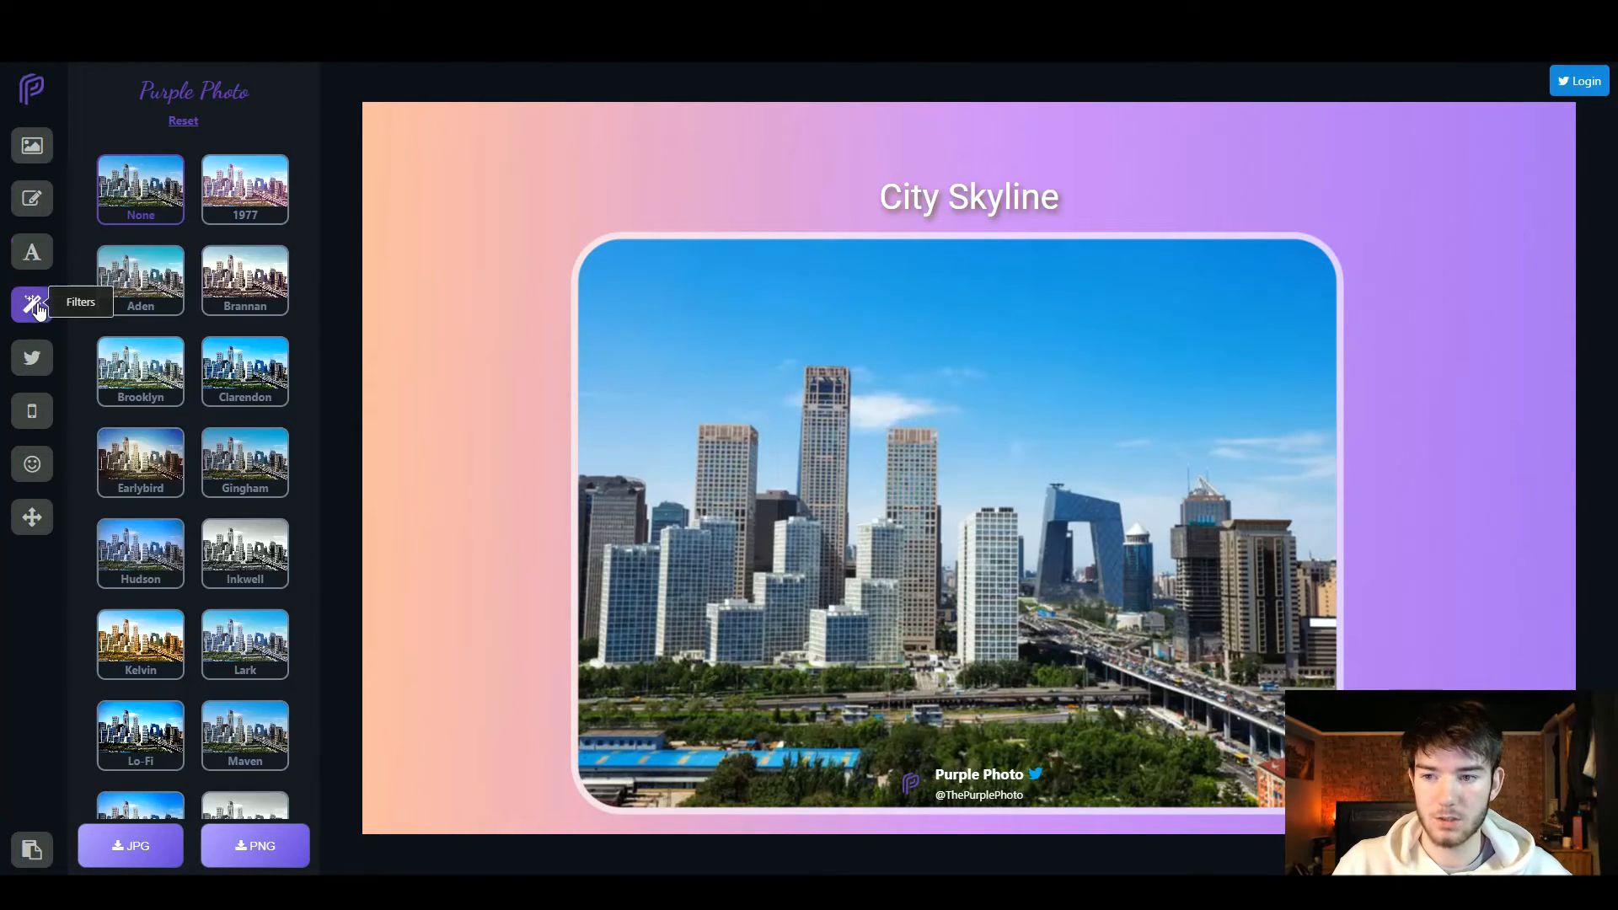
{"action": "left_click", "coordinate": [227, 211]}
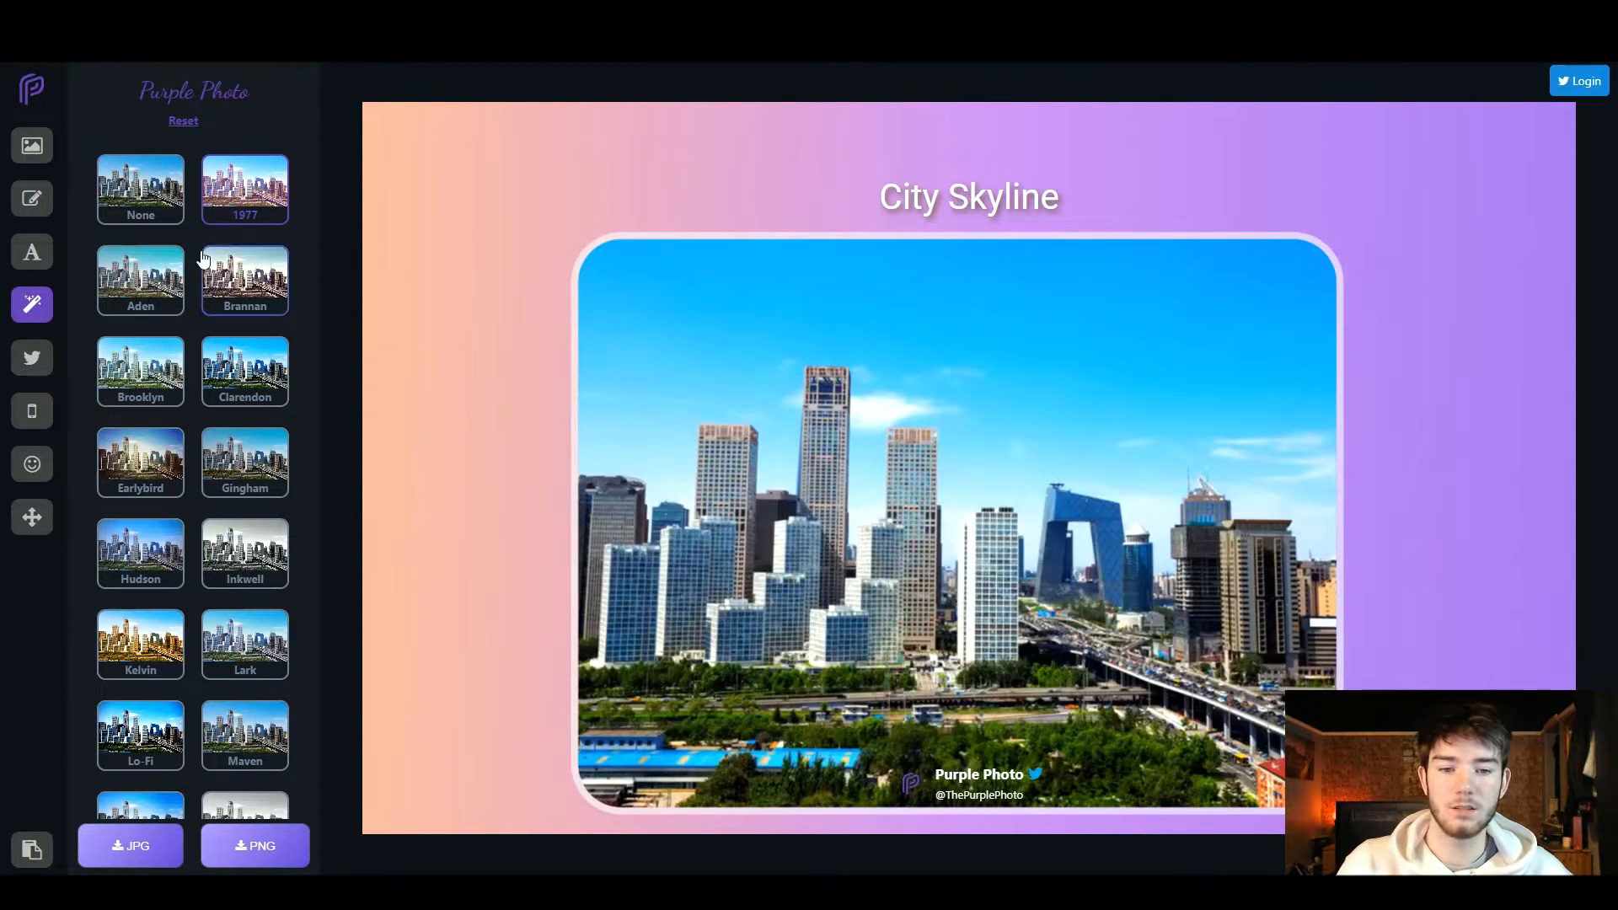
{"action": "left_click", "coordinate": [165, 280]}
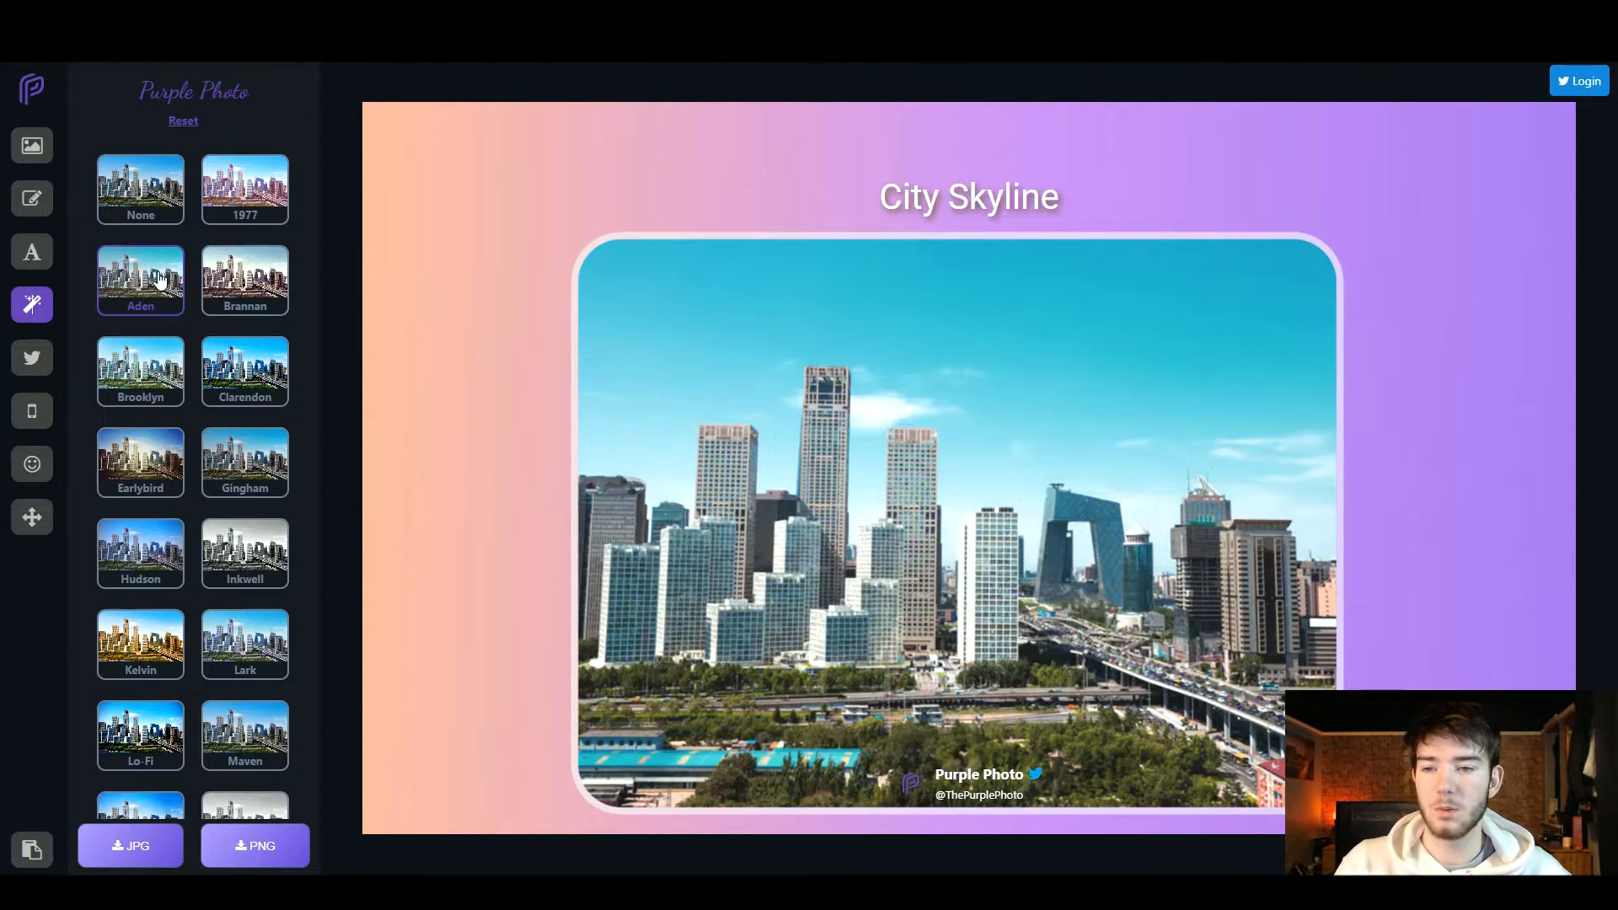
{"action": "left_click", "coordinate": [242, 285]}
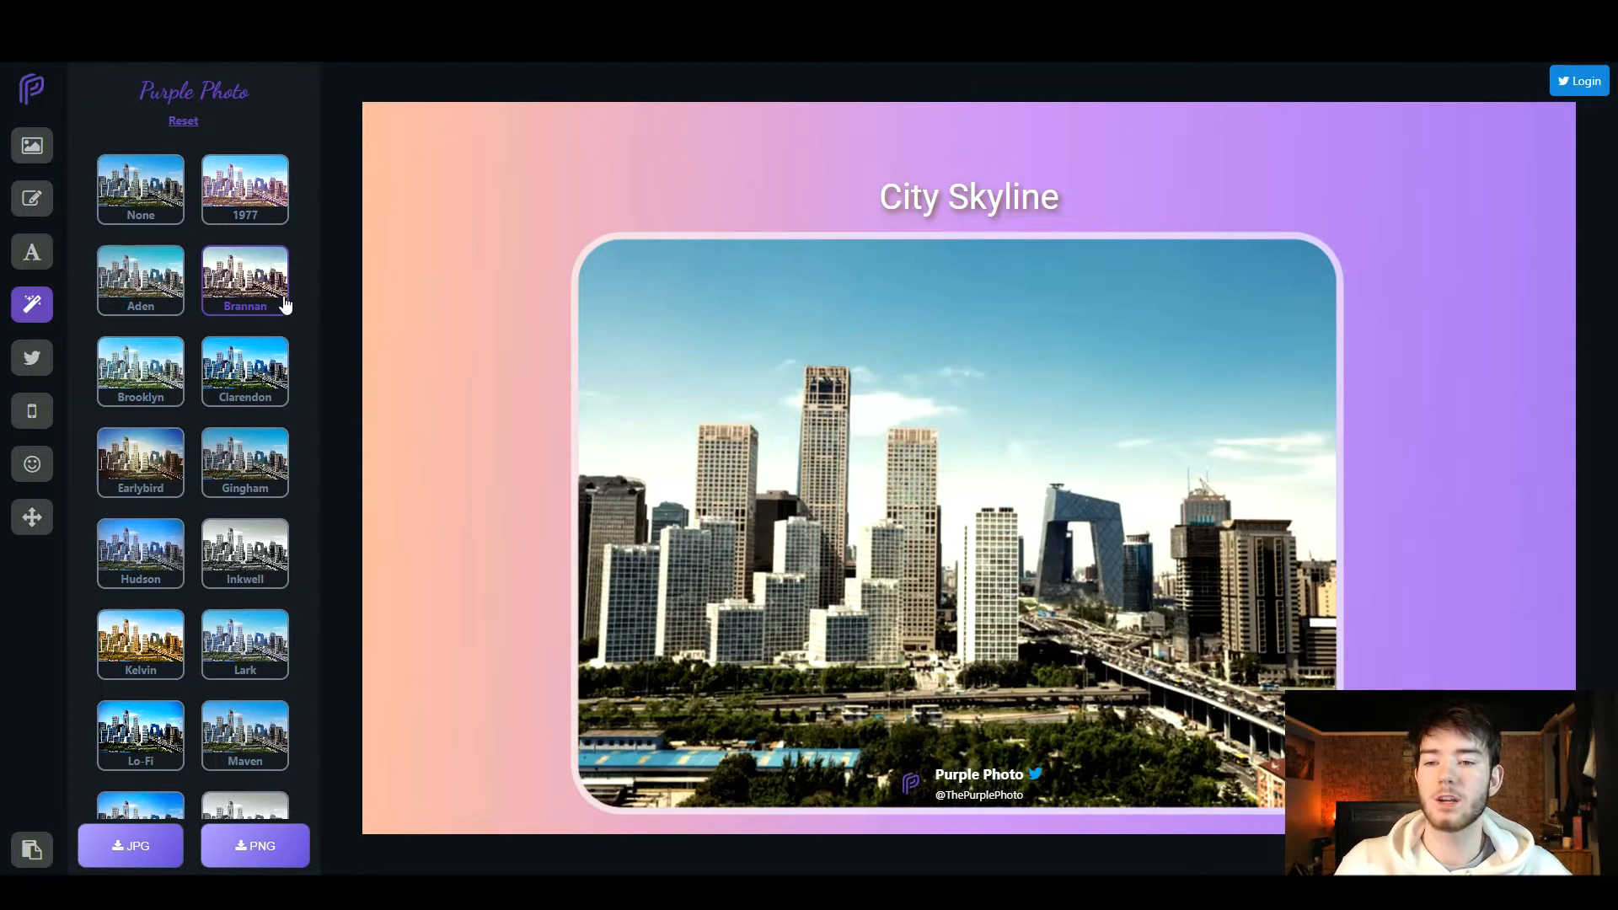
{"action": "left_click", "coordinate": [257, 475]}
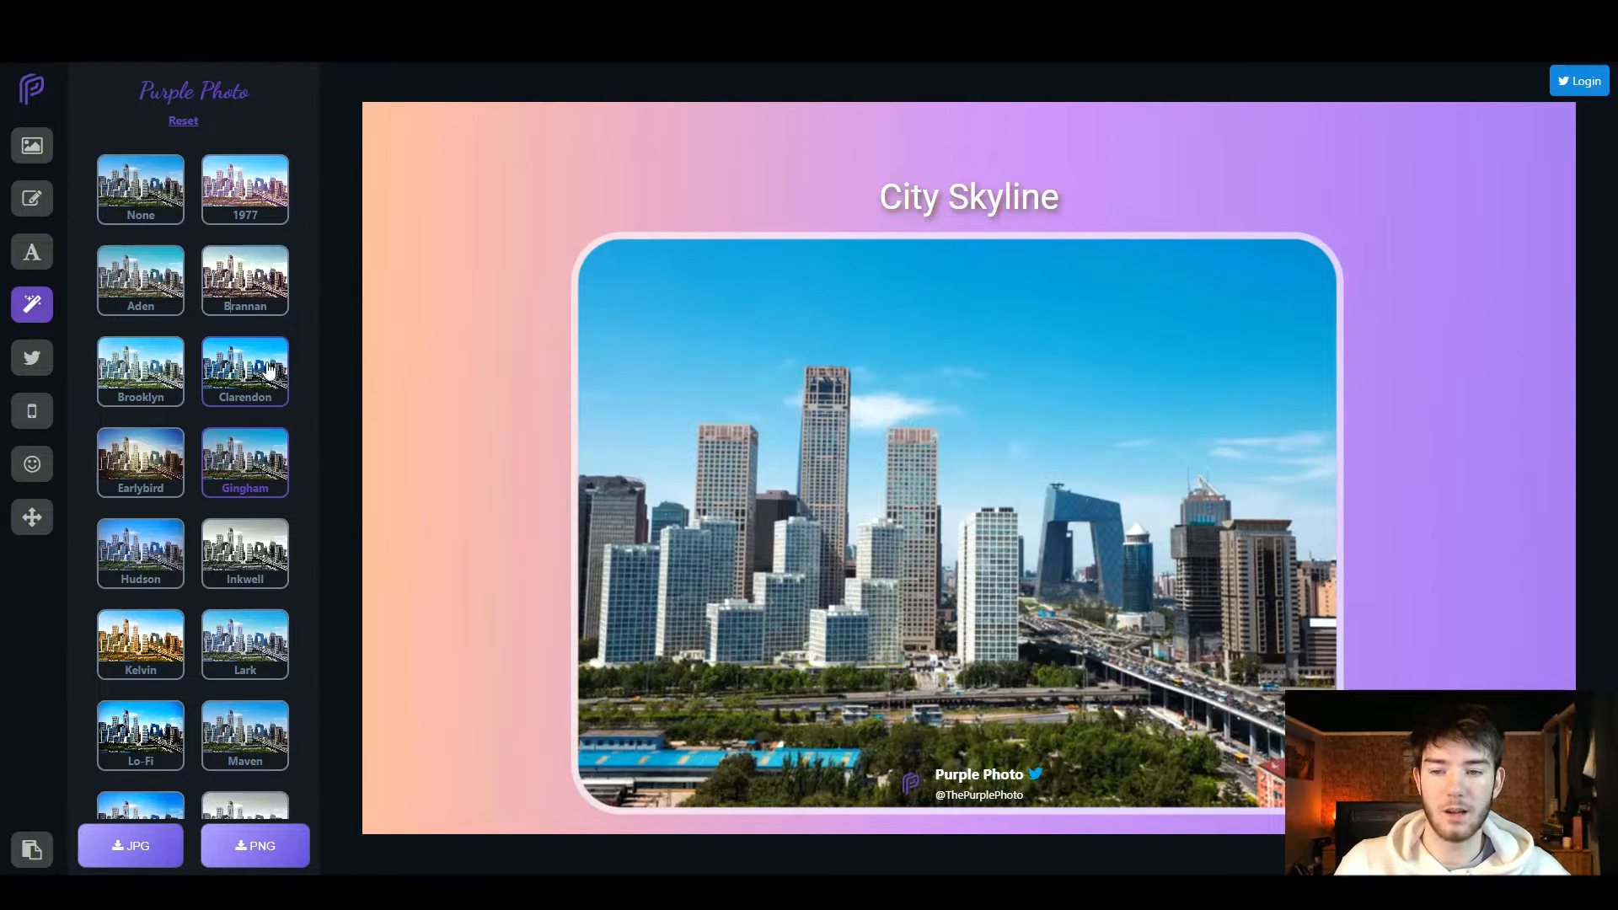
{"action": "scroll", "coordinate": [252, 468], "scroll_direction": "down", "scroll_amount": 7}
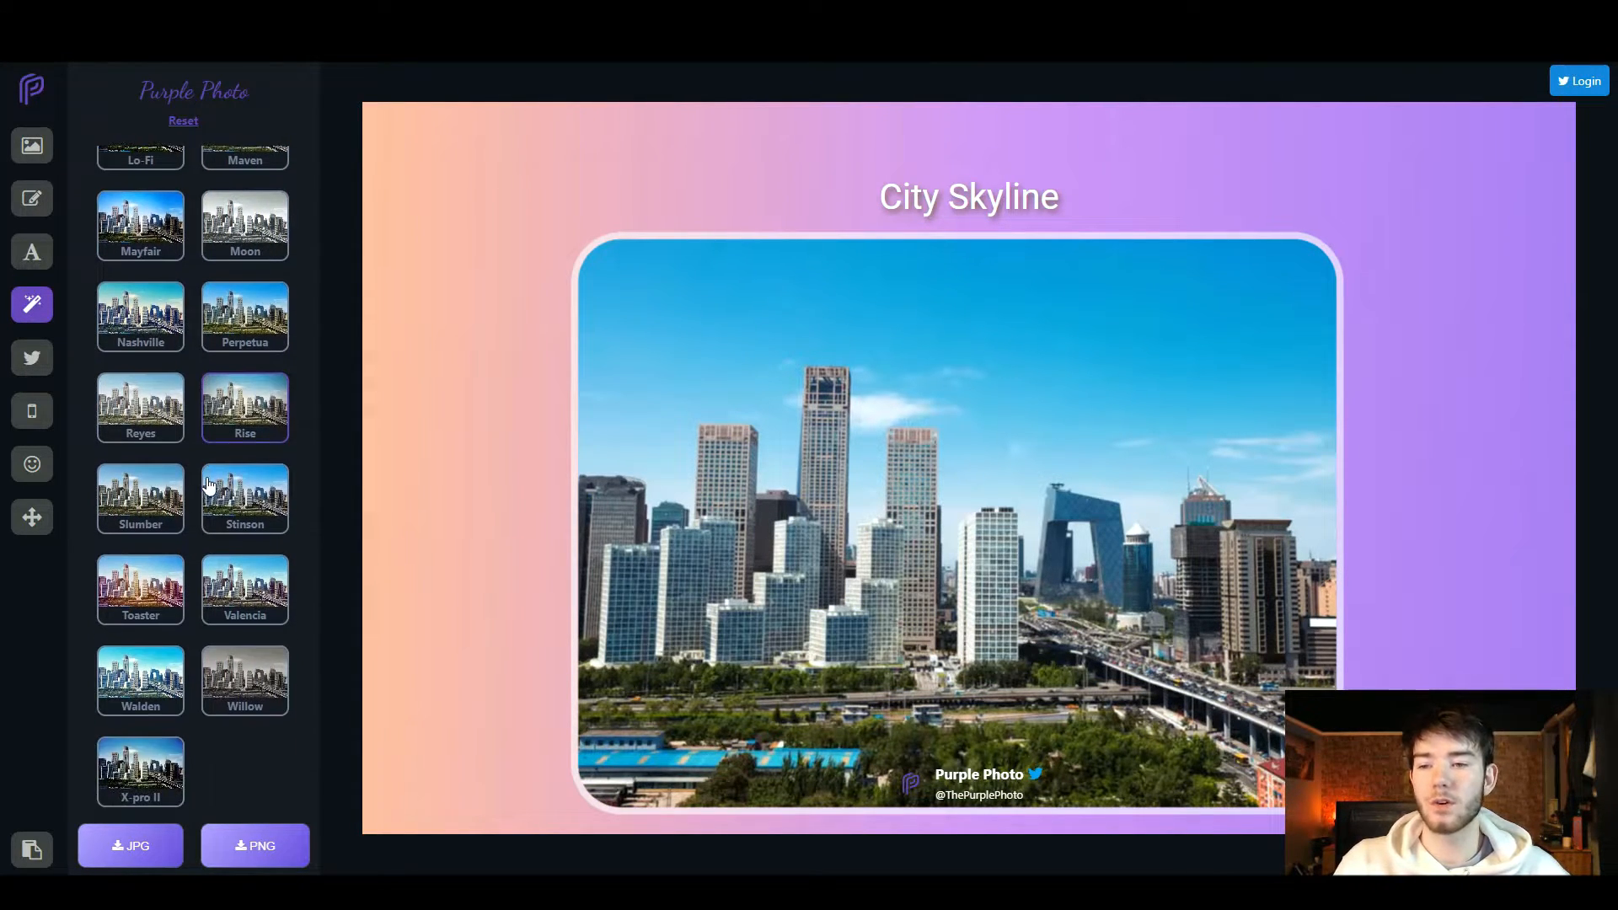
{"action": "scroll", "coordinate": [211, 484], "scroll_direction": "up", "scroll_amount": 7}
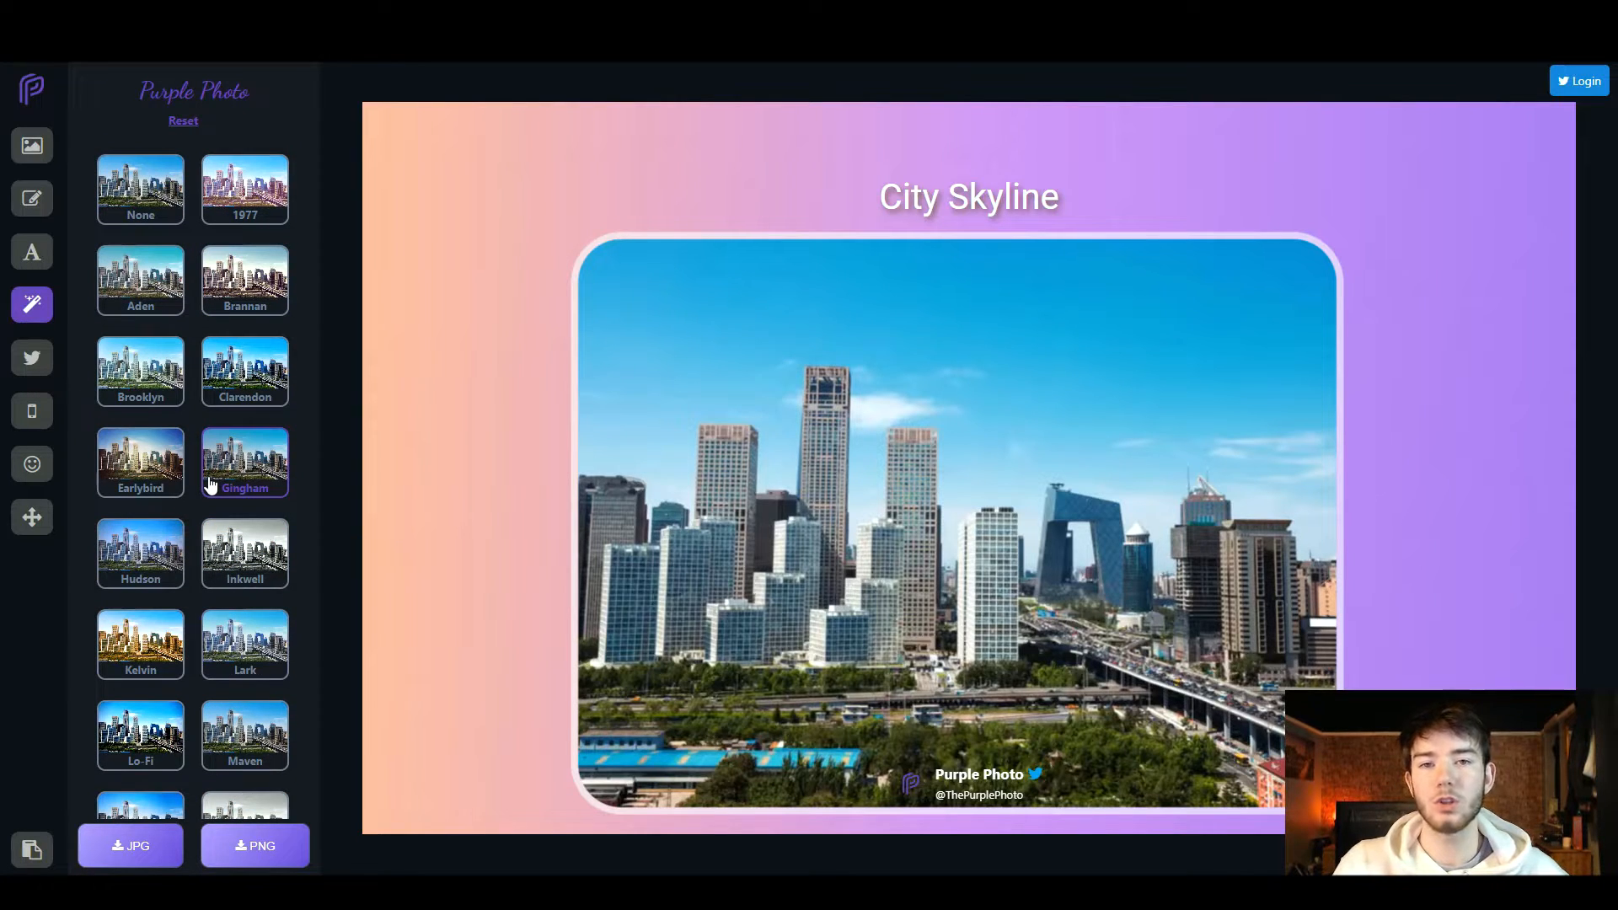